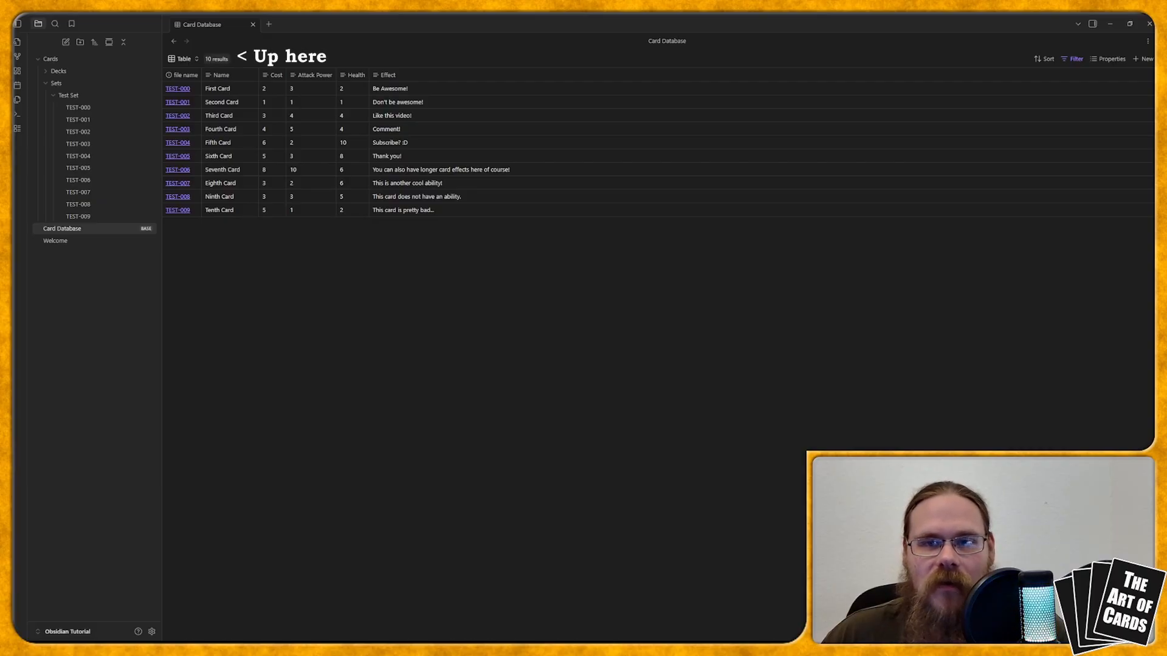
click(223, 59)
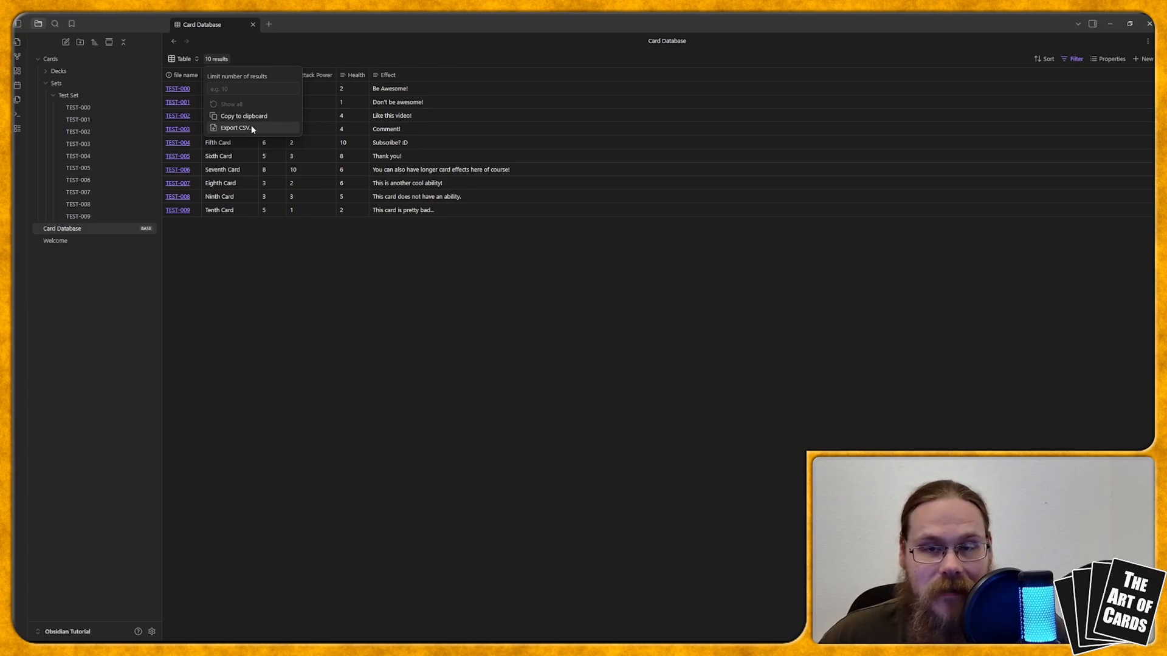
click(250, 261)
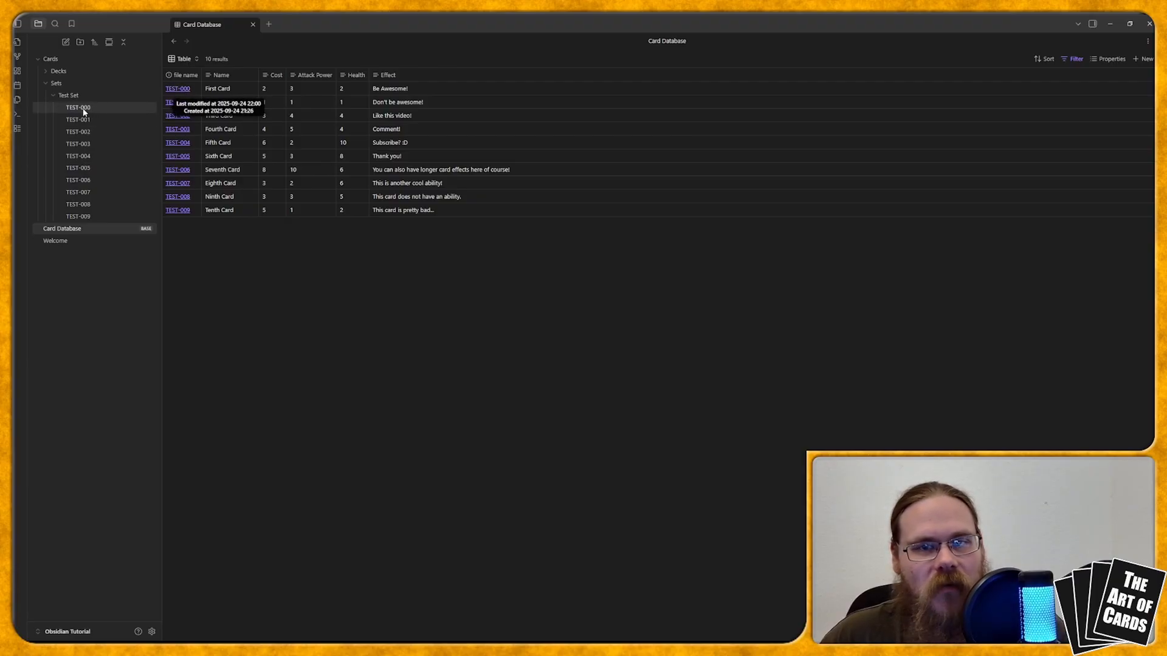
Step: Add a property named Playtest to the TEST-000 card note and set its type to Checkbox
click(107, 113)
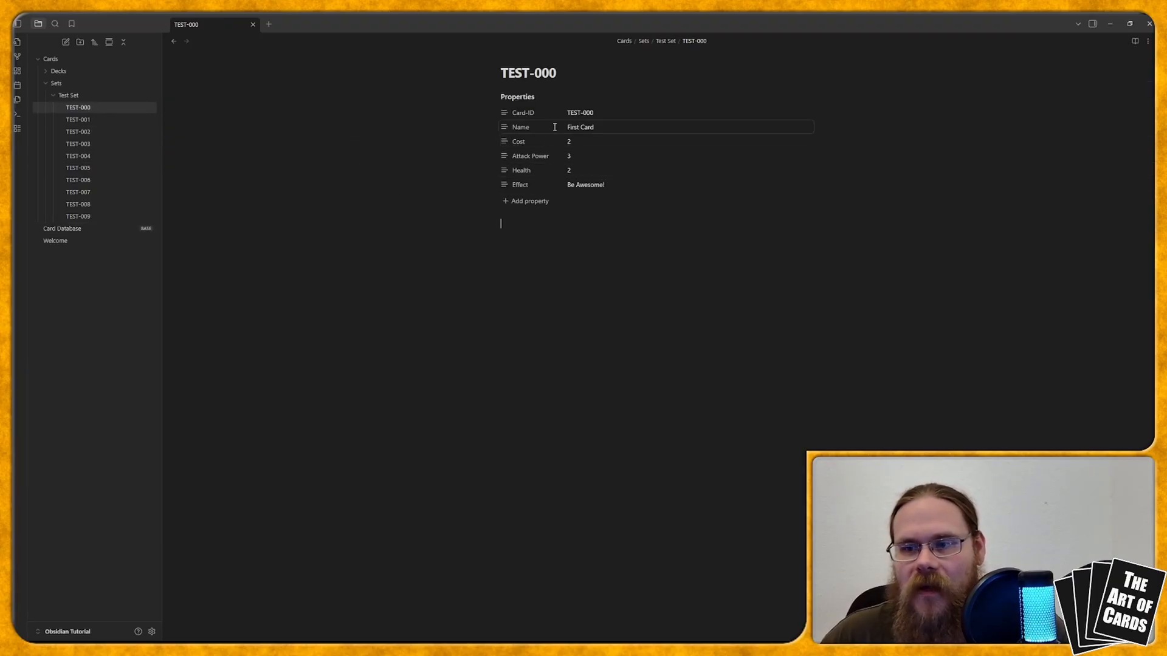
click(522, 203)
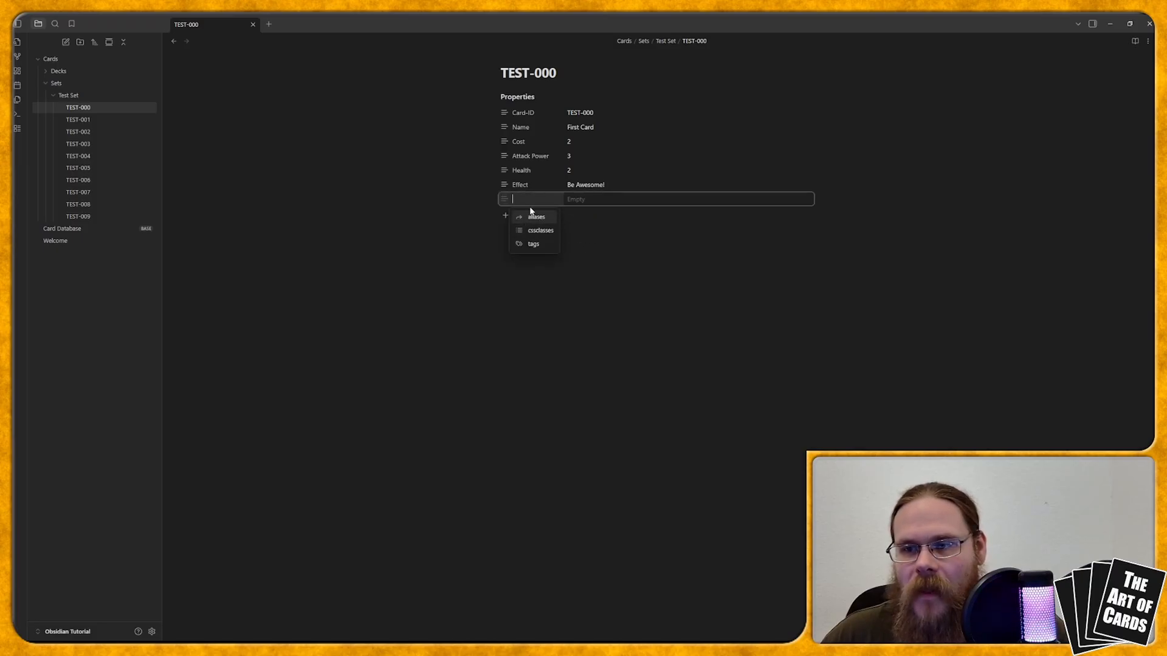
text(Playtest)
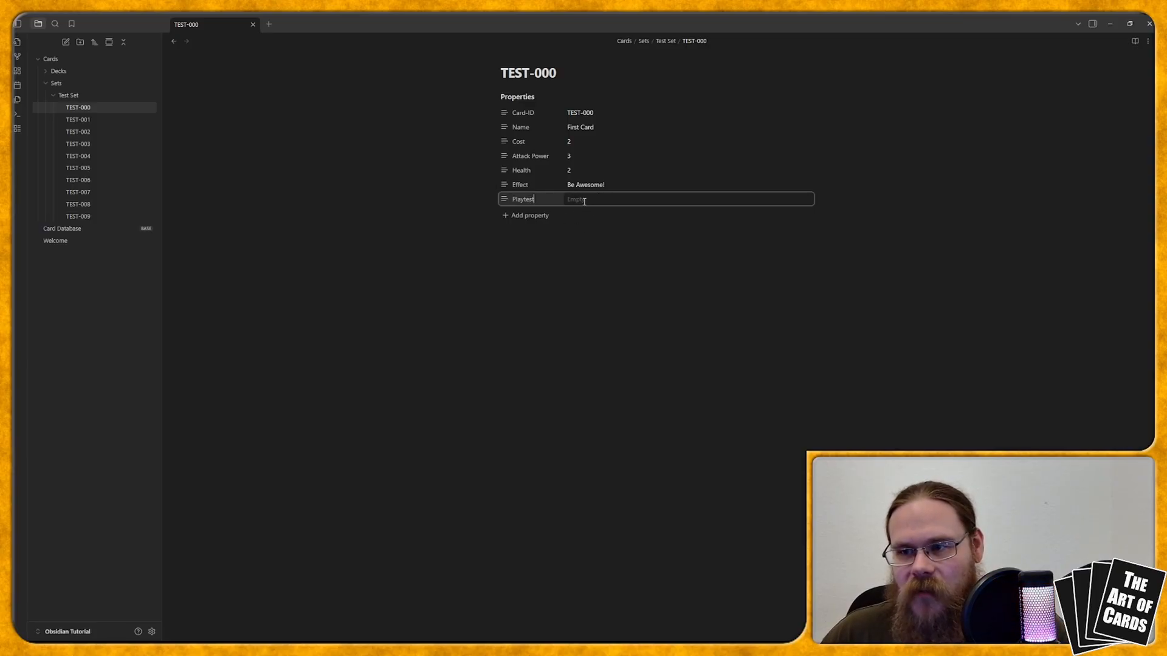
click(503, 200)
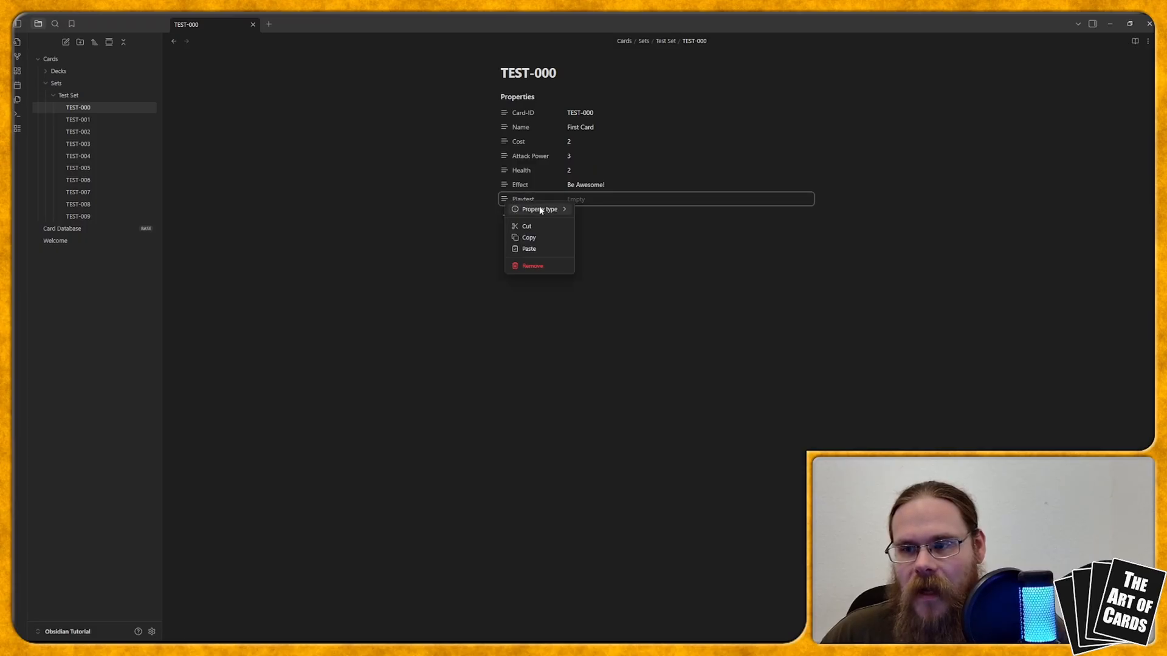
mouse_move(525, 211)
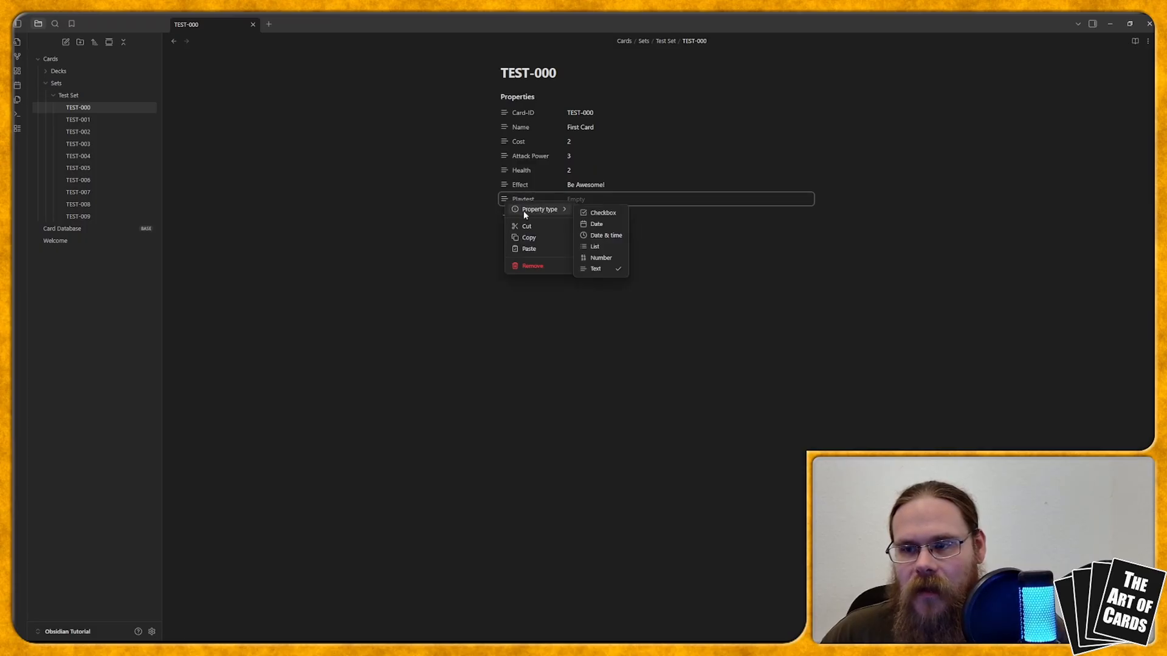
click(603, 214)
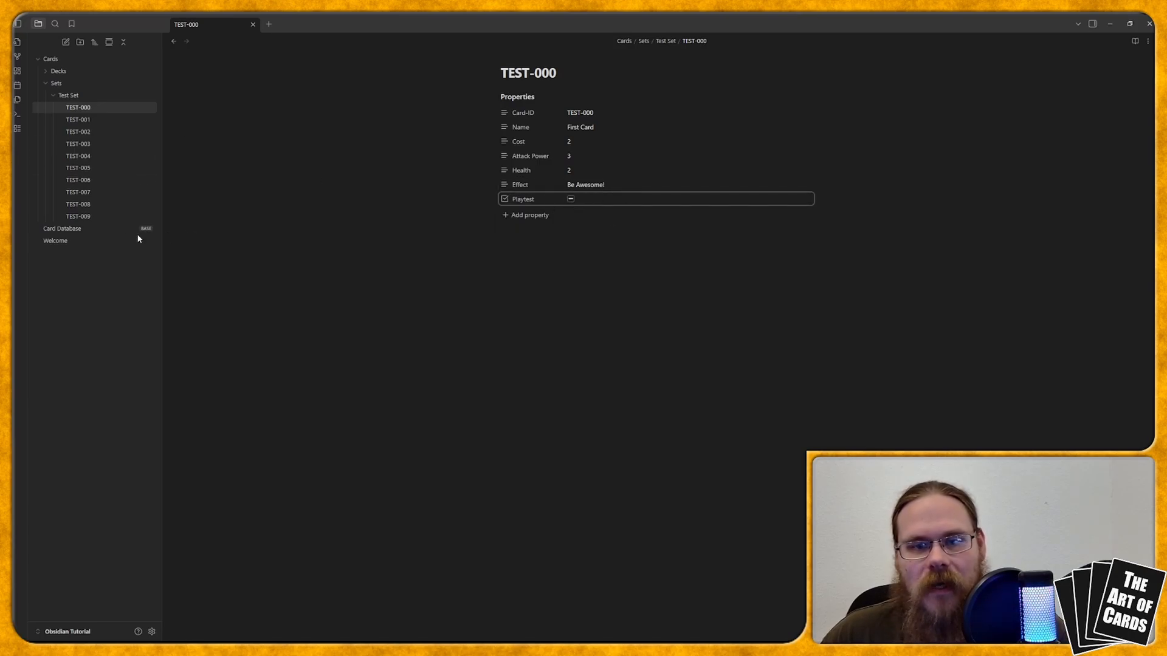
Step: Show the Playtest property as a column in the Card Database base and widen the Effect column to fit its text
click(82, 227)
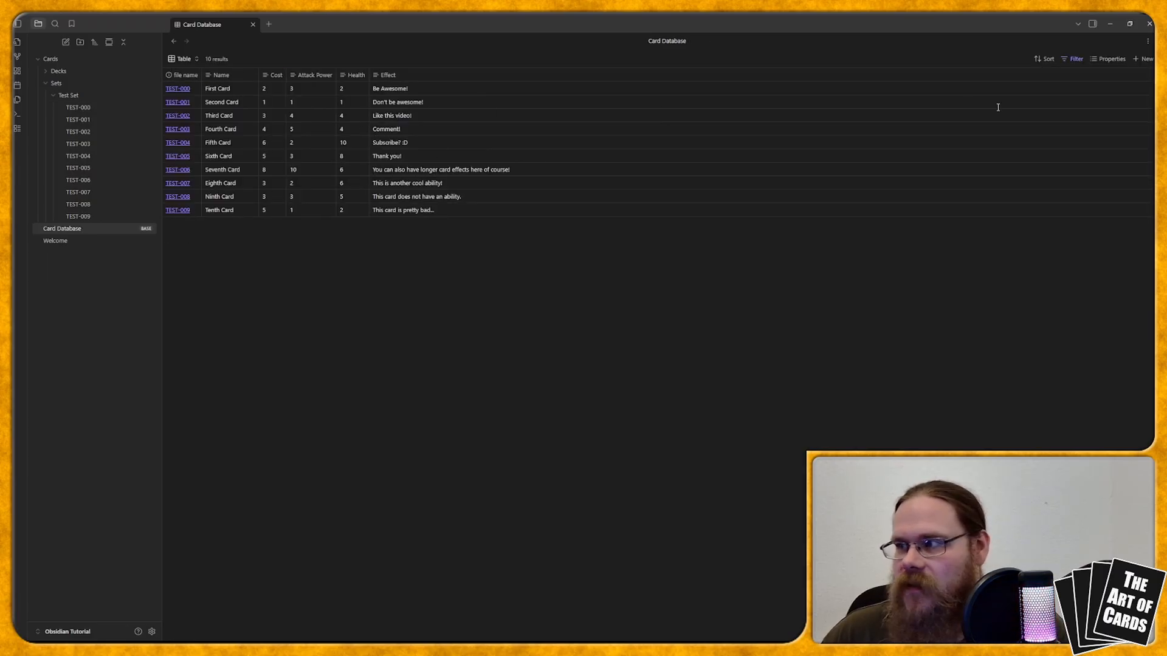
click(1101, 63)
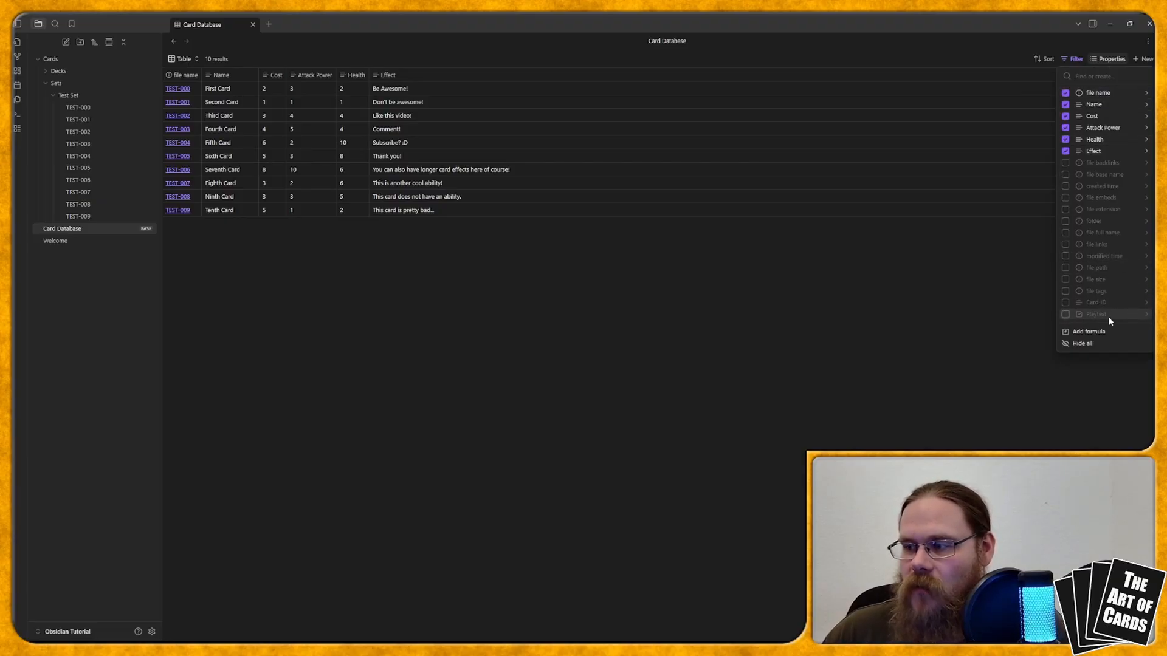
click(1065, 315)
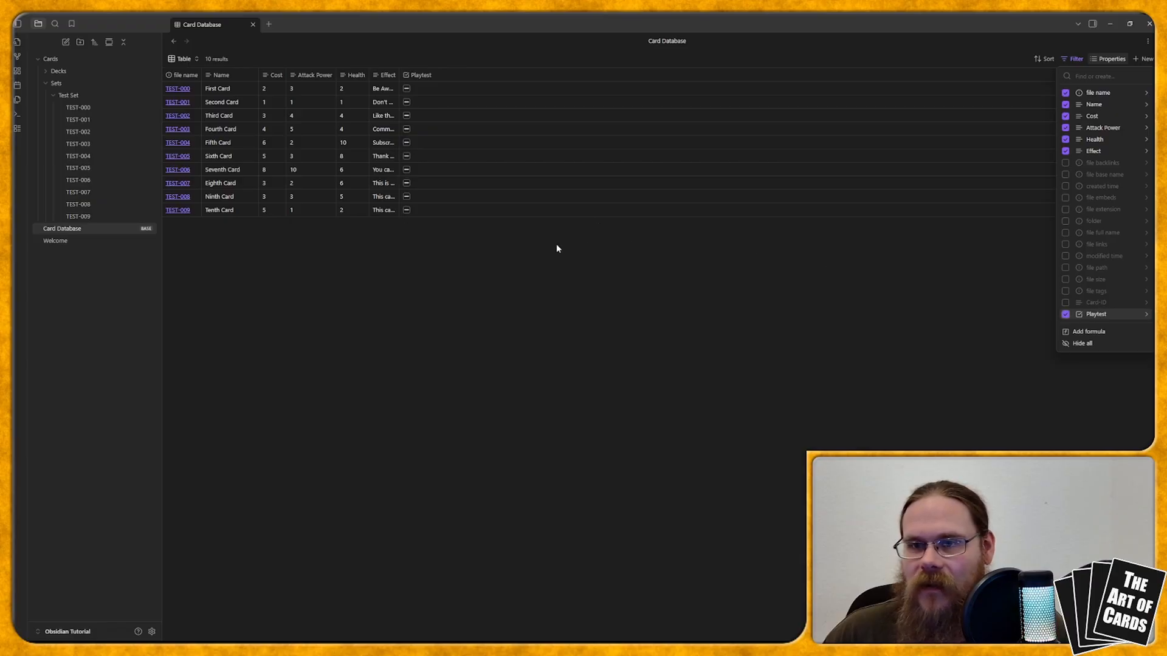
click(451, 254)
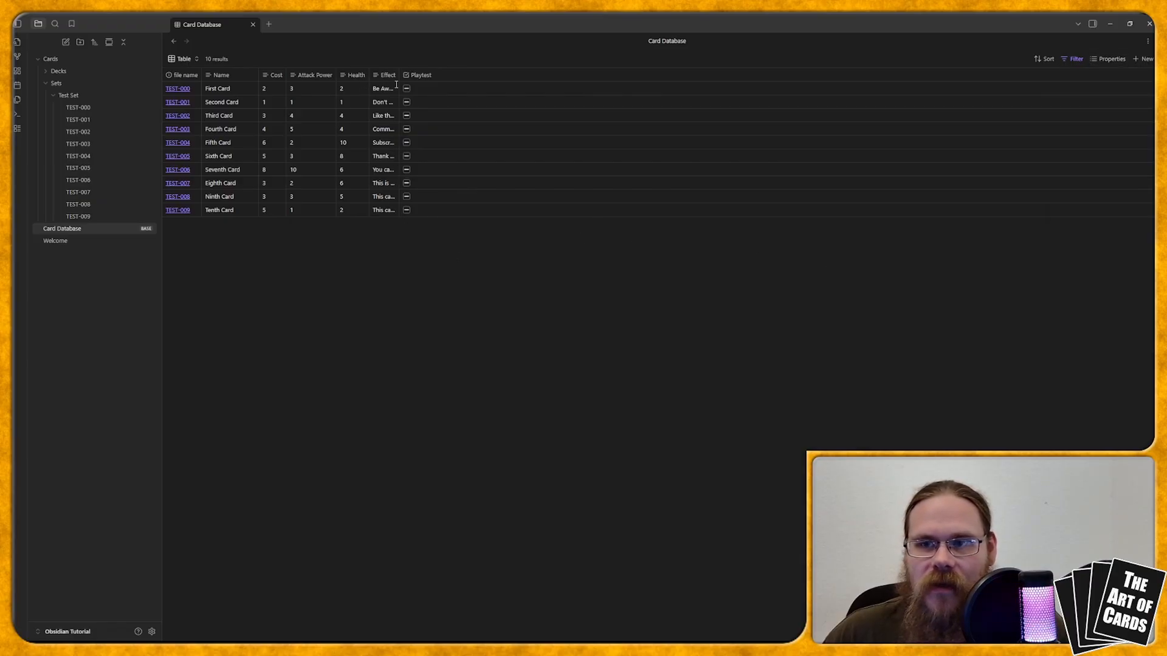
drag(398, 79, 545, 82)
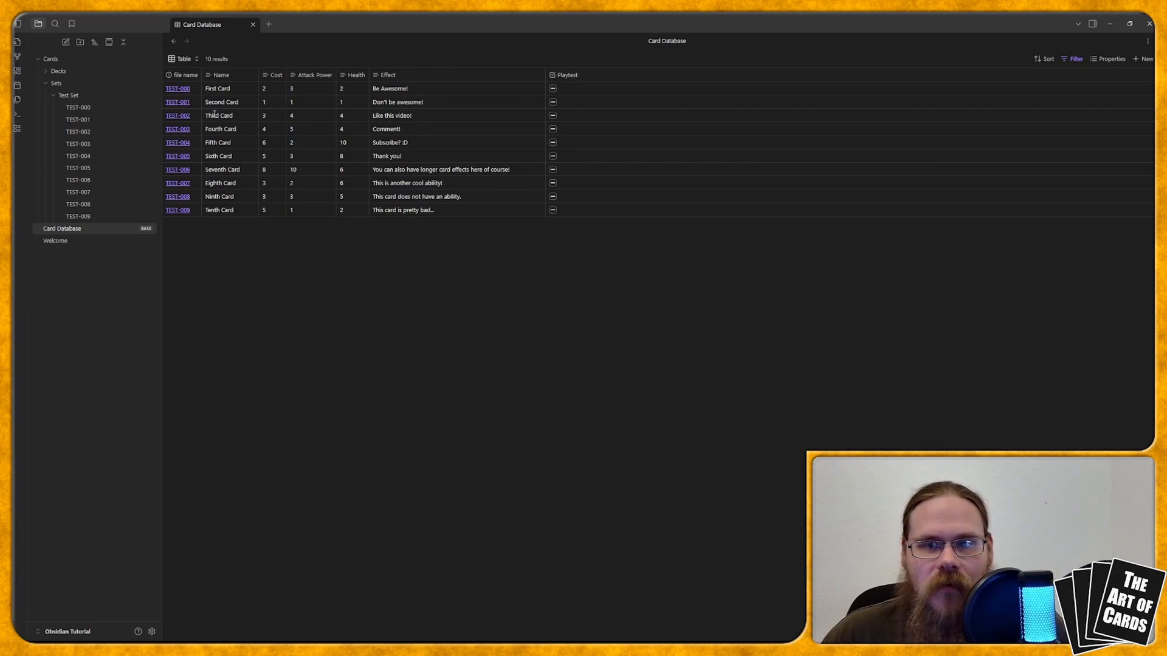
Step: Mark the Third, Fourth, Fifth, Sixth, Eighth and Tenth Cards as checked in the Playtest column
click(553, 116)
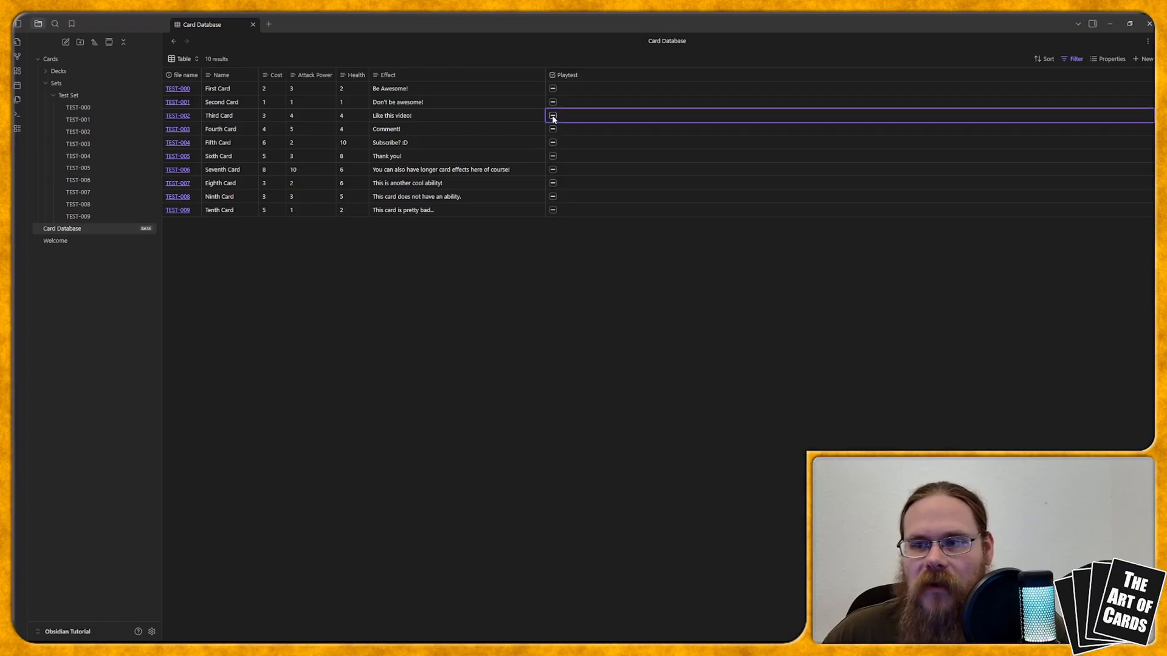
click(553, 129)
click(553, 143)
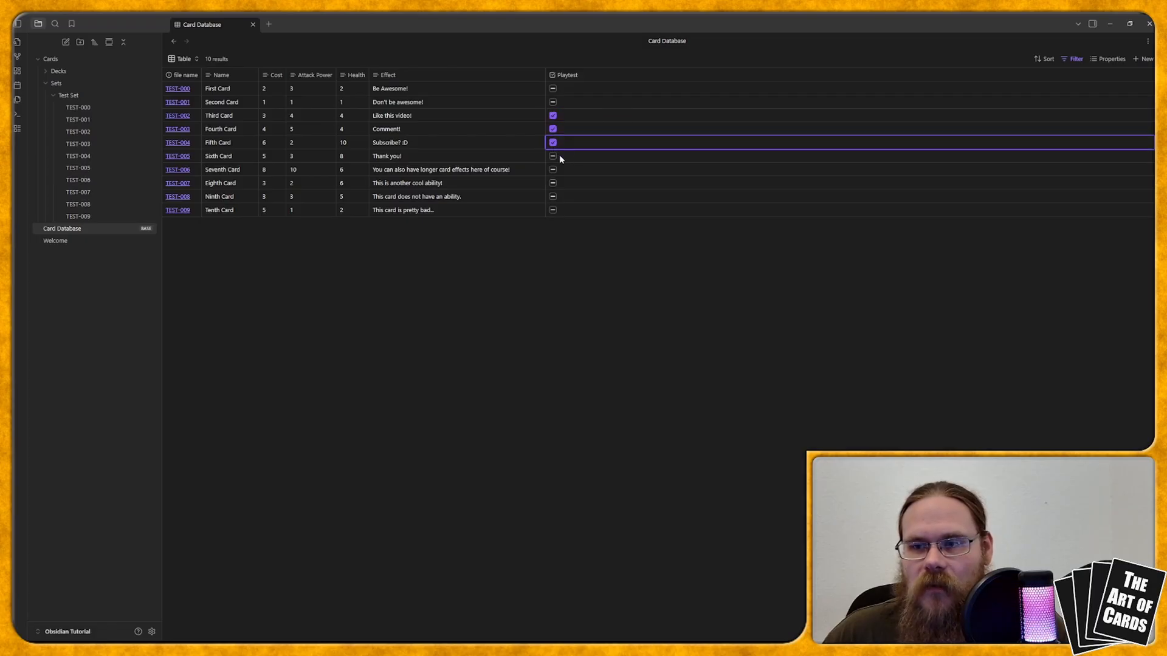
click(553, 155)
click(553, 184)
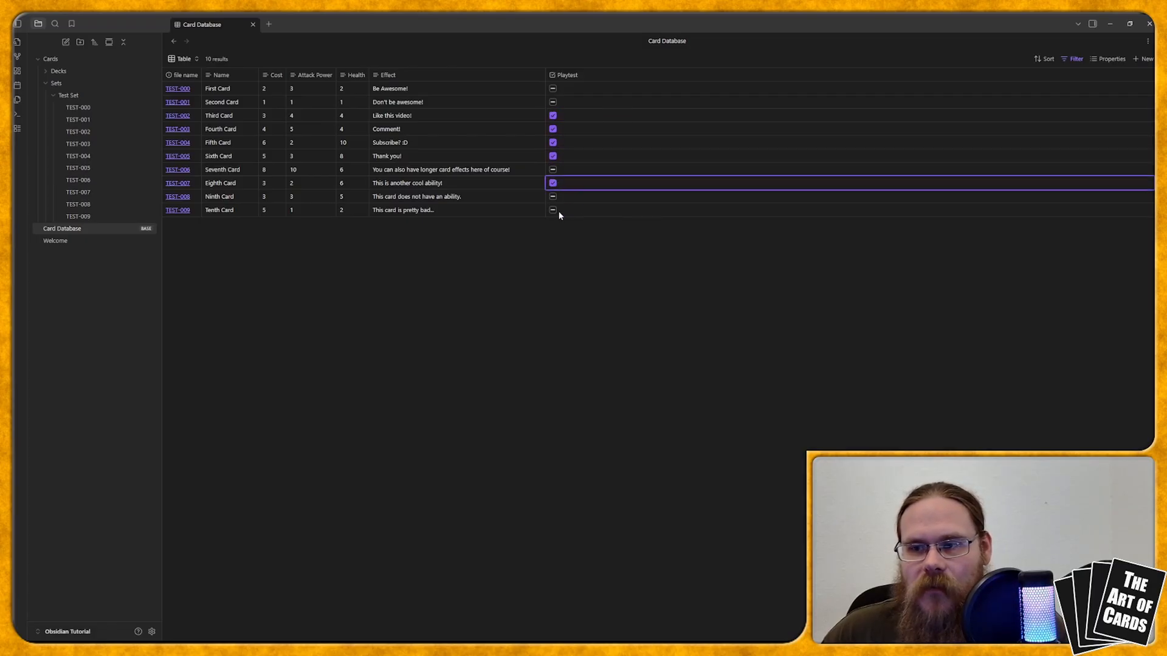
click(553, 211)
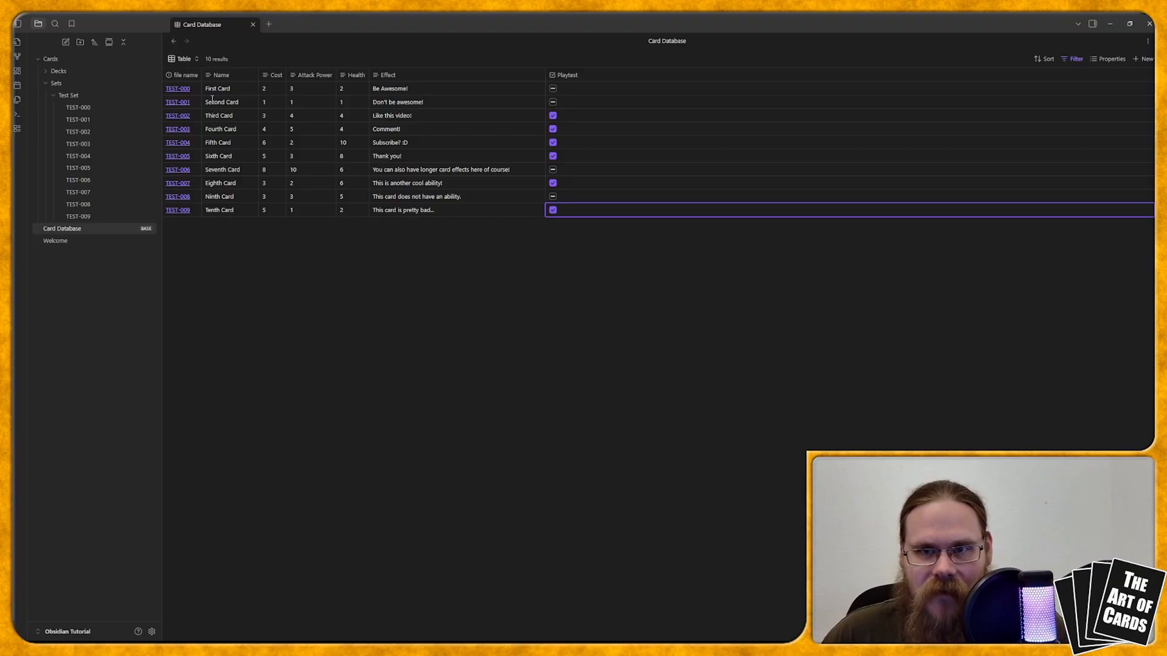
click(216, 59)
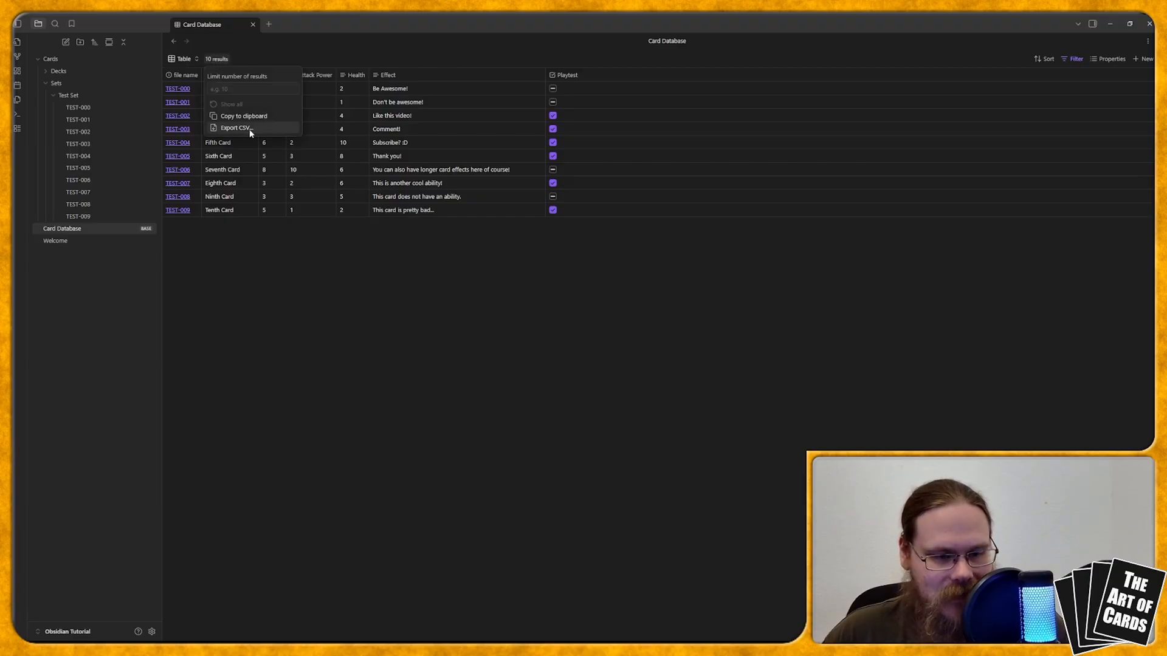
click(220, 157)
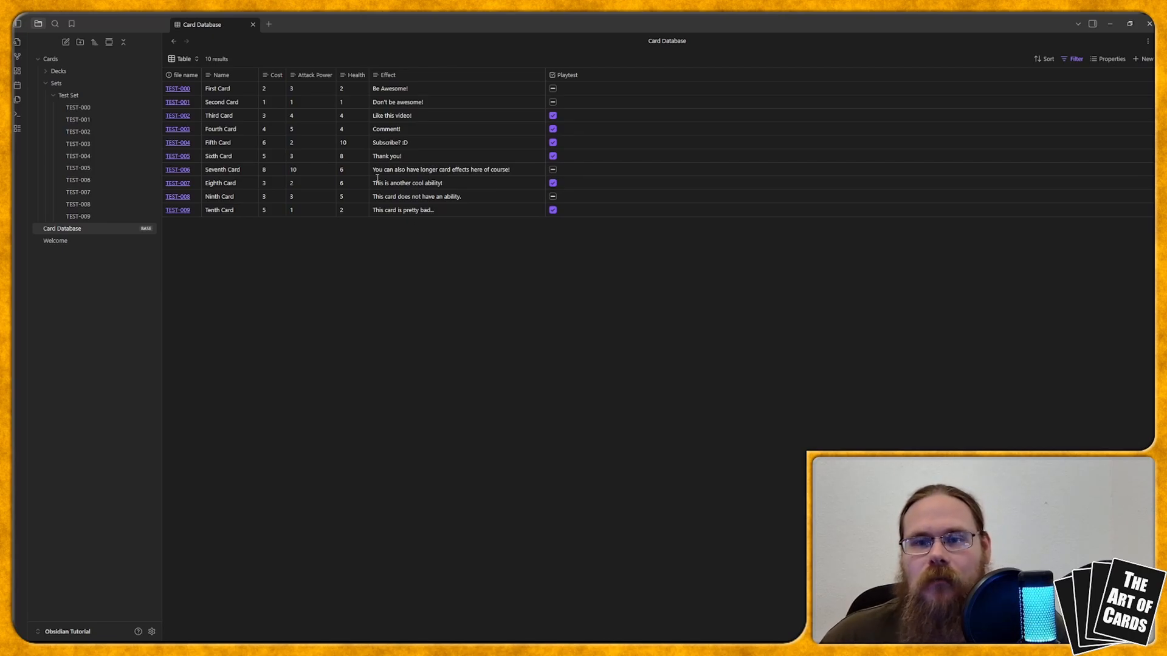
Step: Duplicate the base's Table view and name the copy Playtest
click(182, 61)
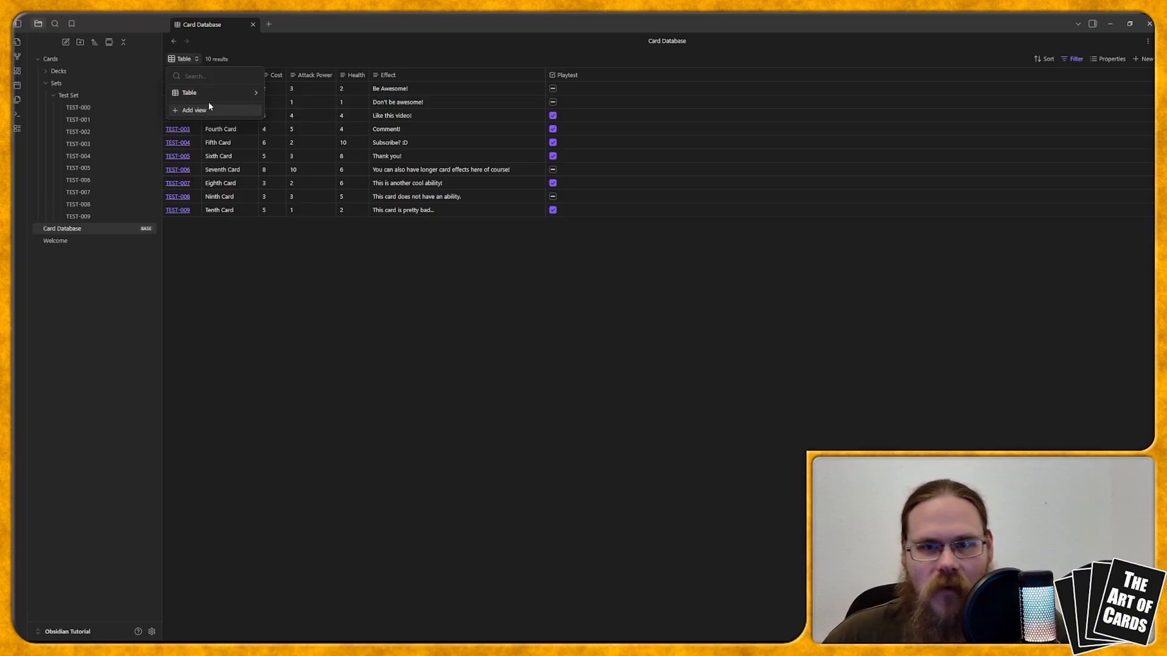
click(255, 93)
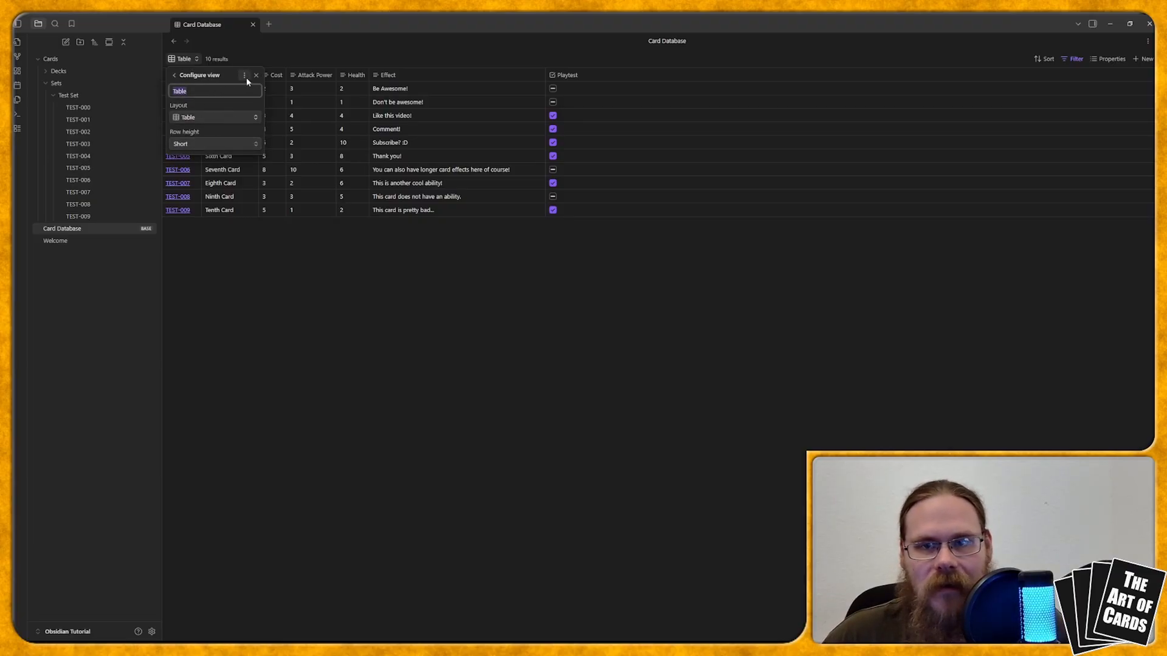
click(245, 76)
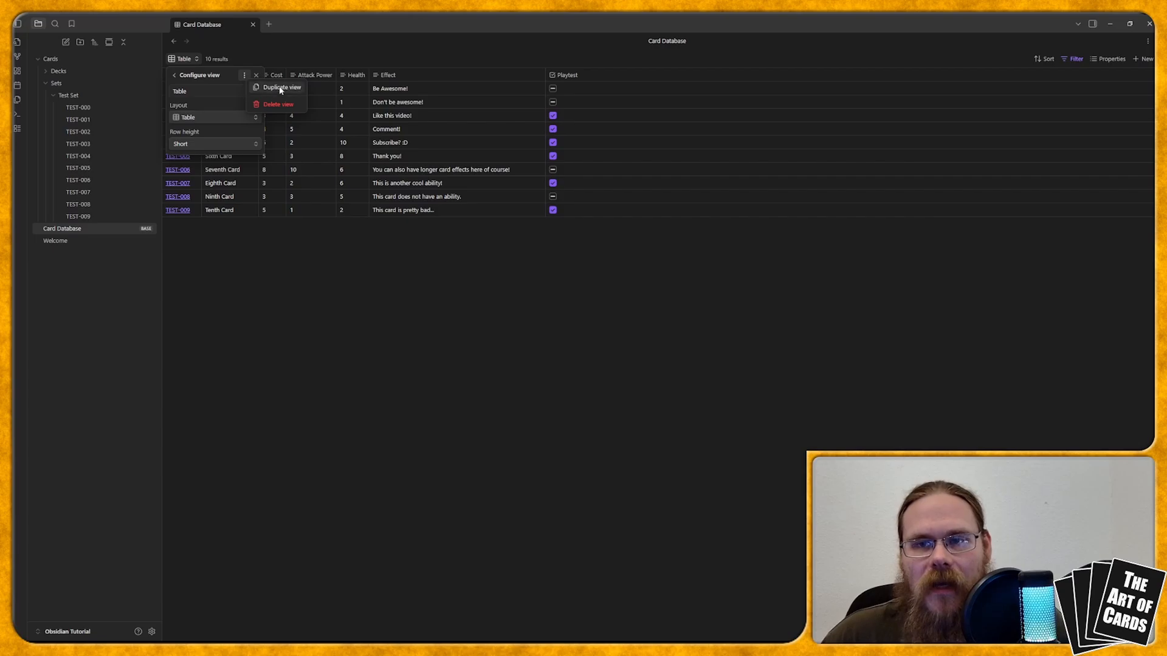
click(275, 88)
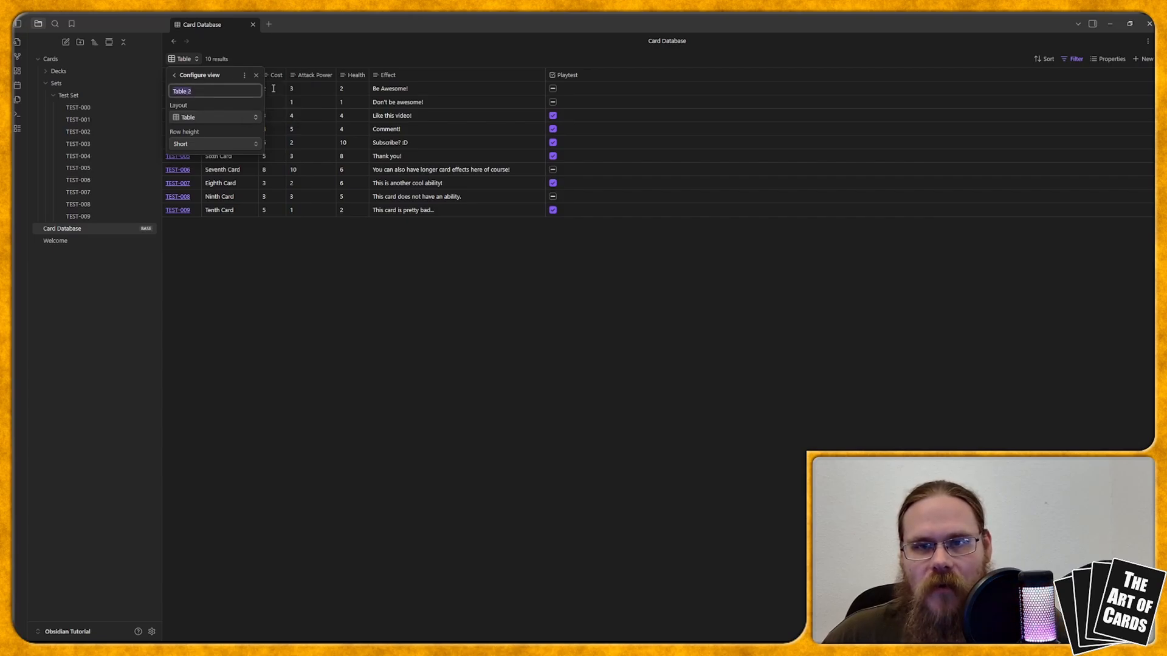
click(210, 90)
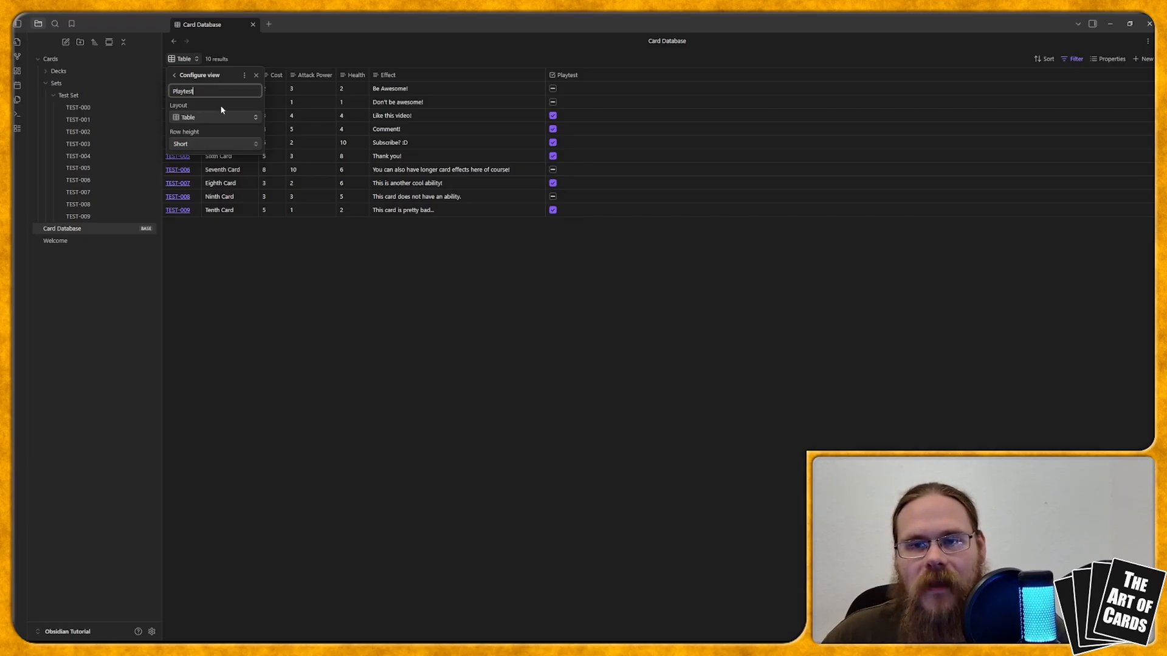
key(Return)
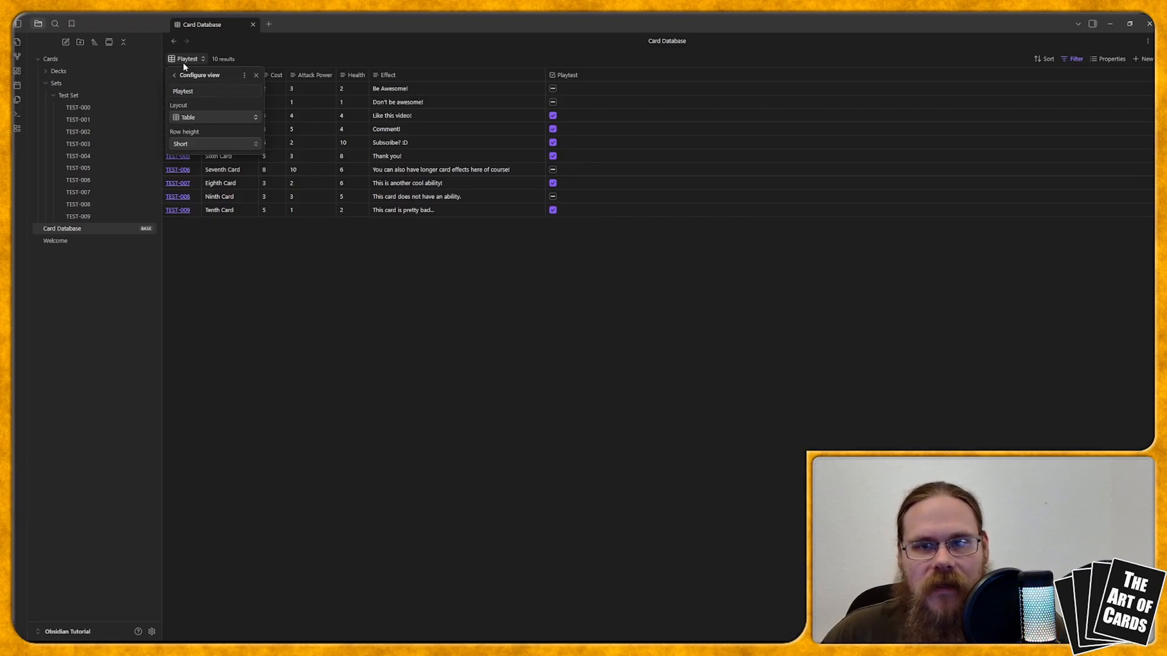
Step: Rename the original Table view to Card Database
click(174, 74)
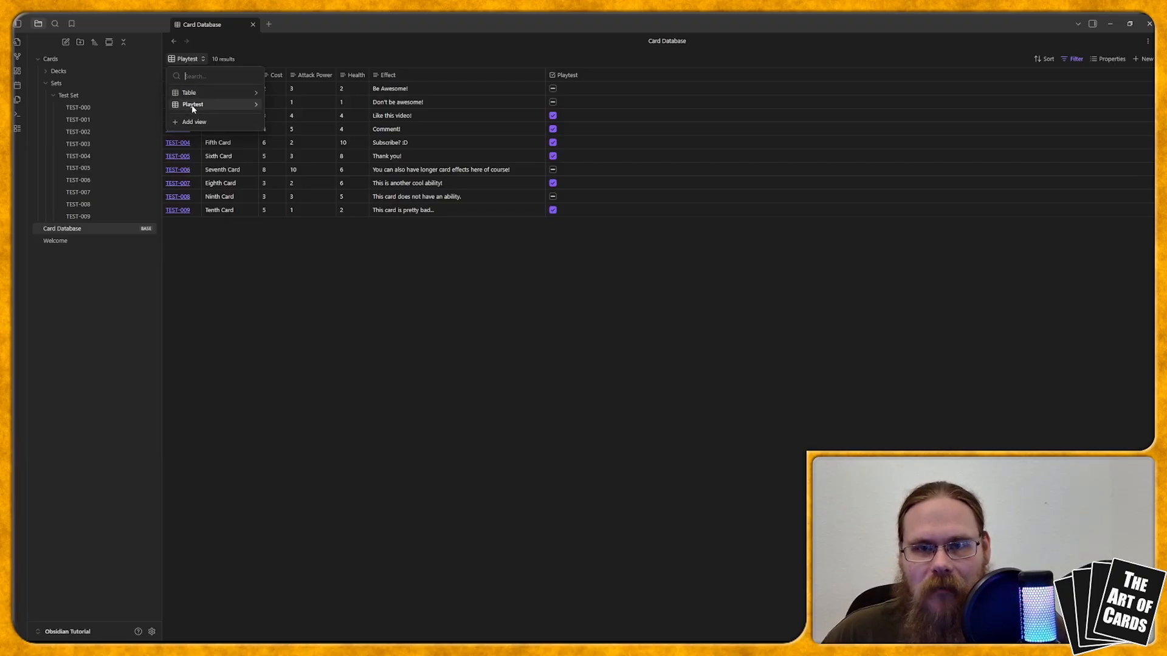
click(255, 92)
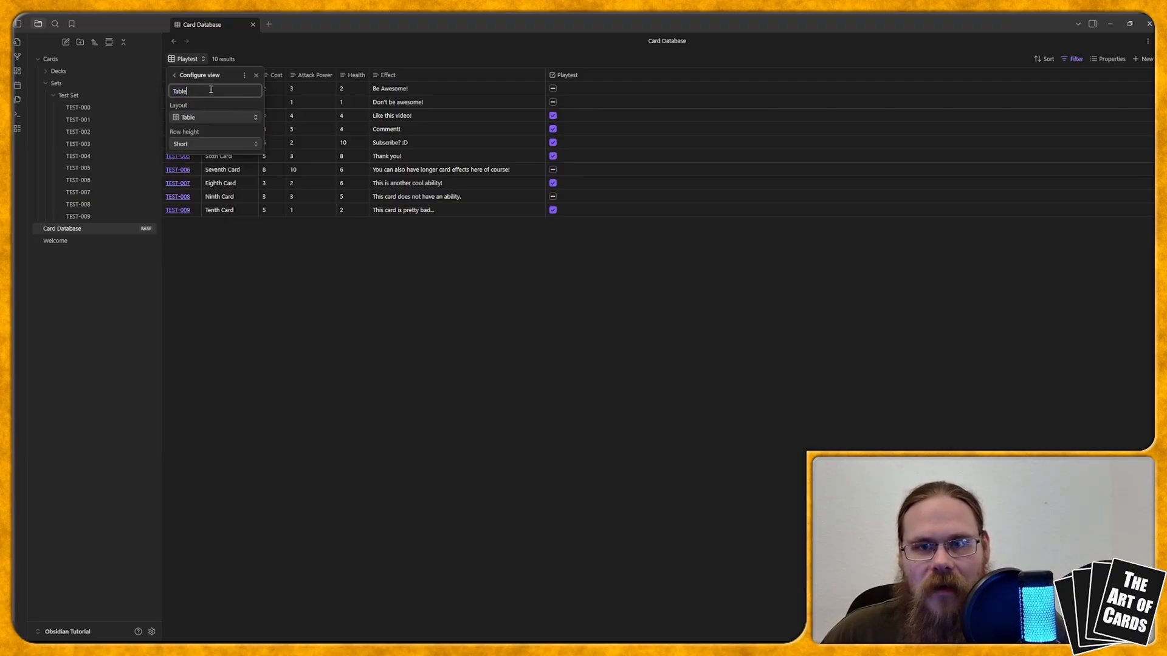
text(Card Database)
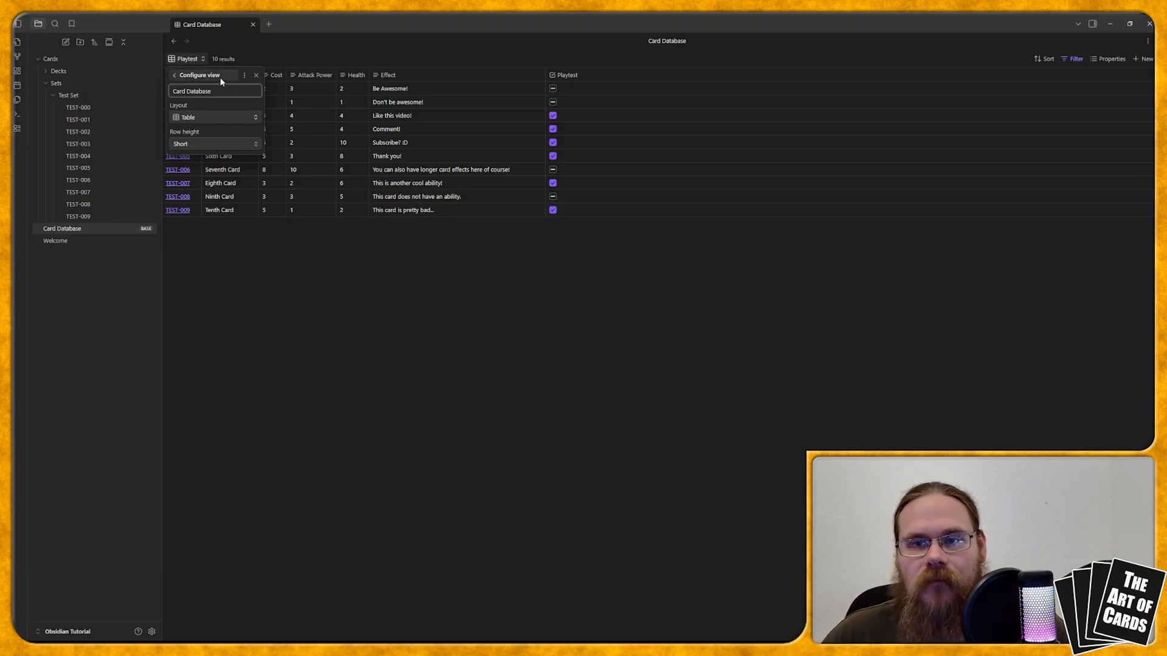
click(239, 104)
click(174, 76)
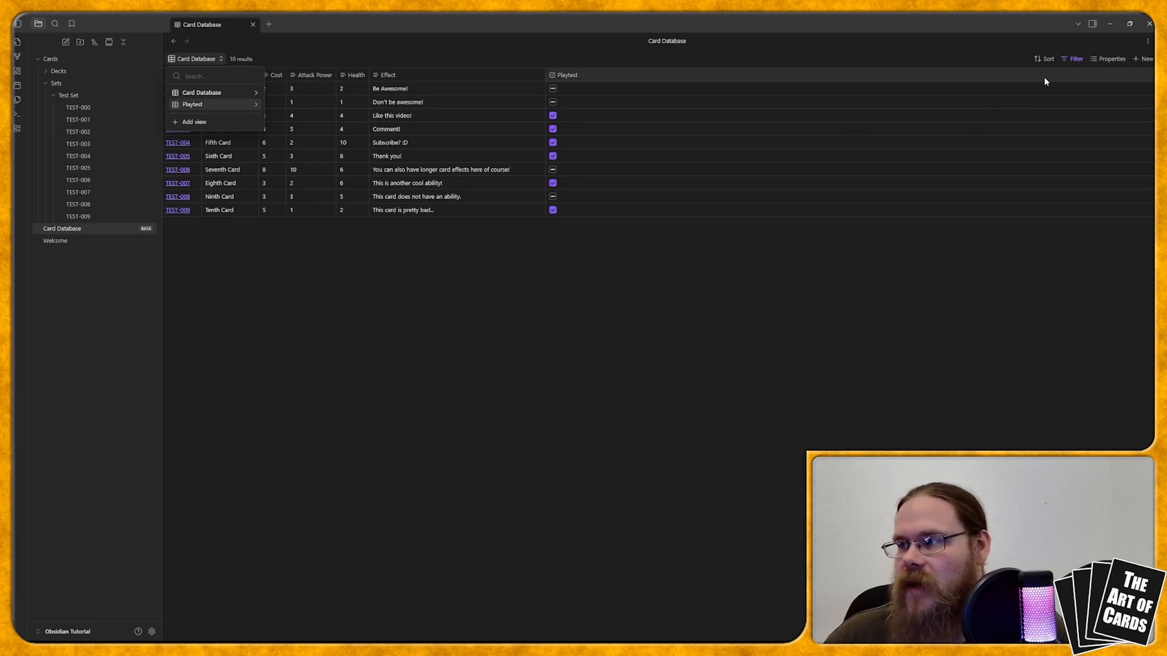
Step: In the Playtest view, add a filter condition to this view requiring that the Playtest property is checked
click(192, 105)
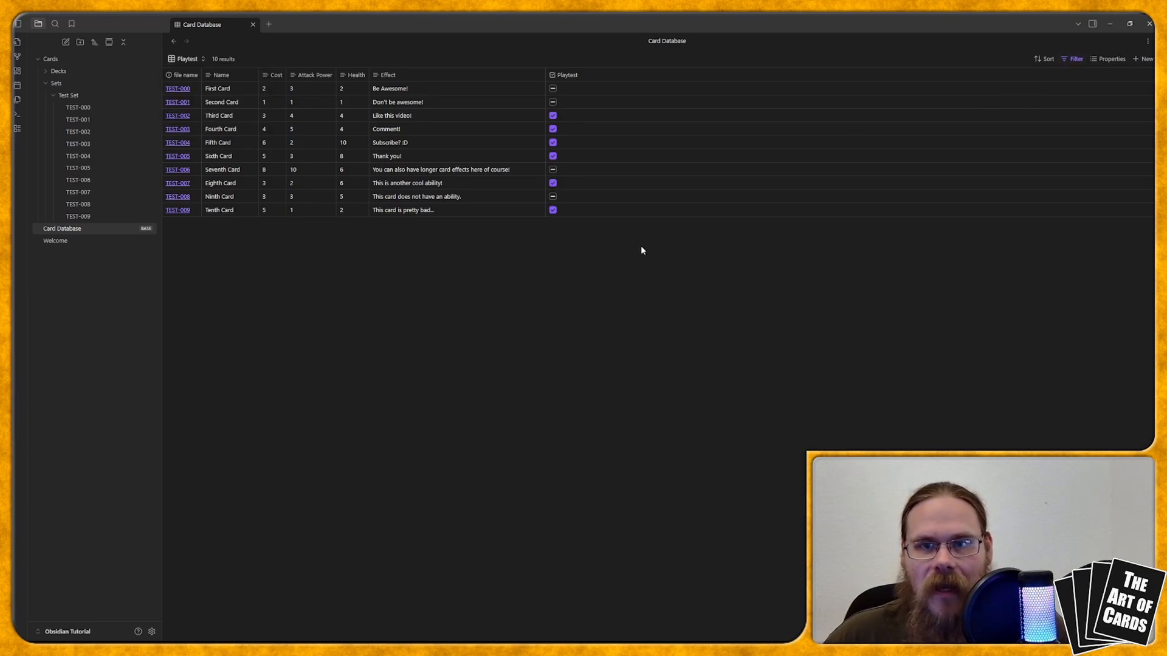
click(1073, 59)
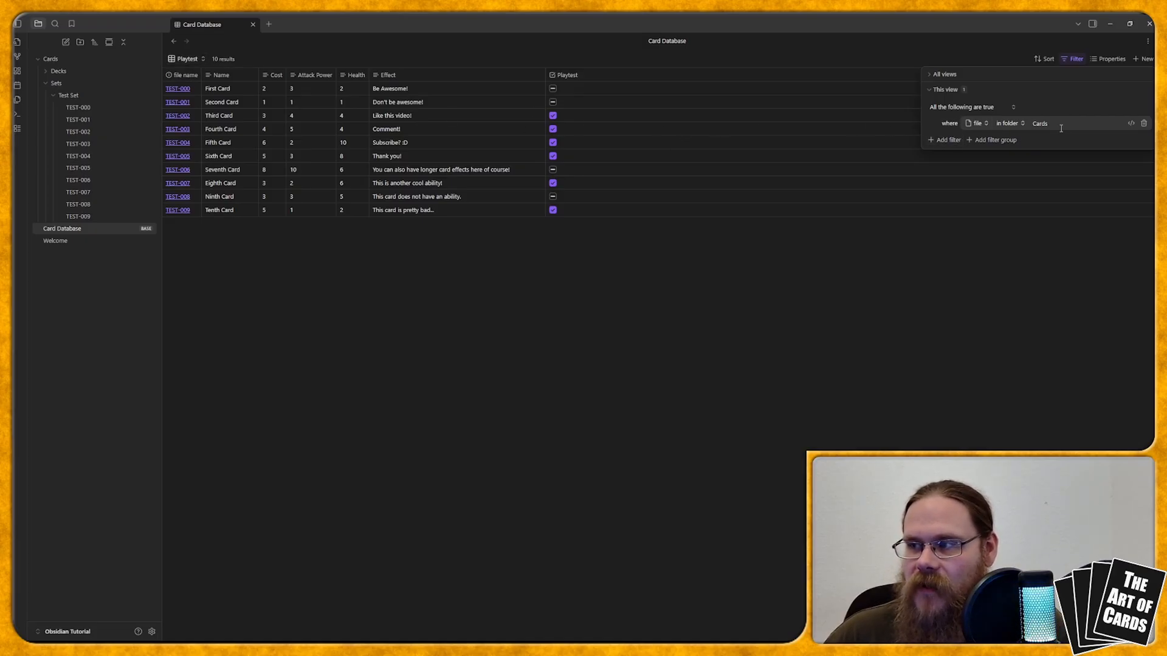
click(943, 140)
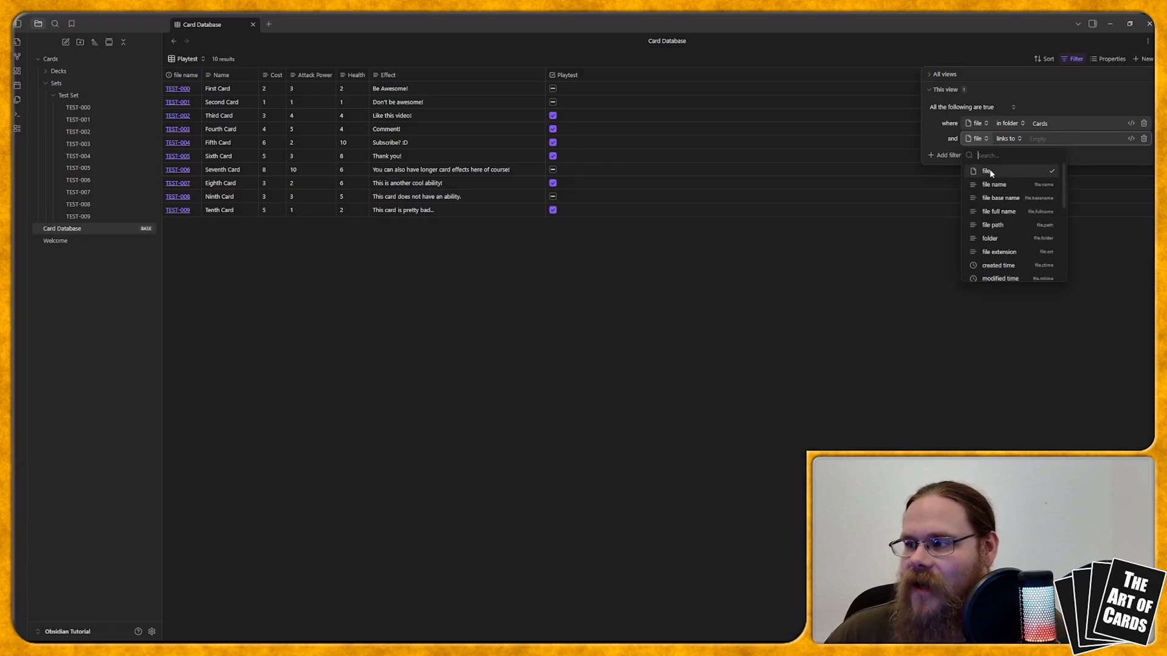
scroll(999, 182, down, 2)
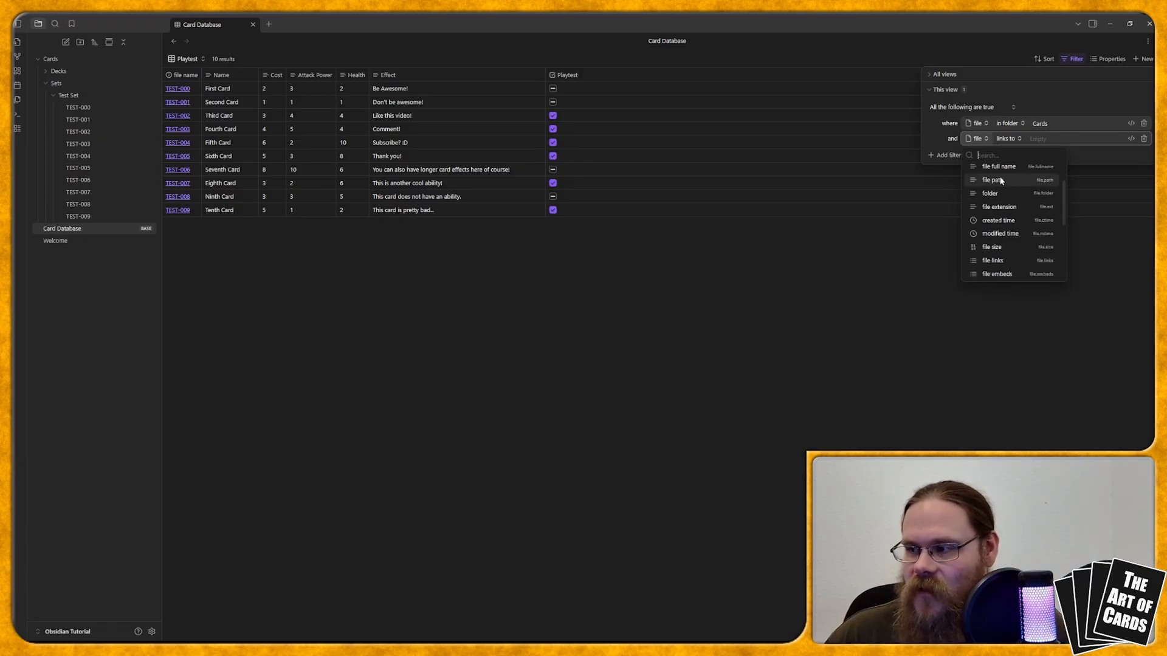
scroll(1002, 189, down, 3)
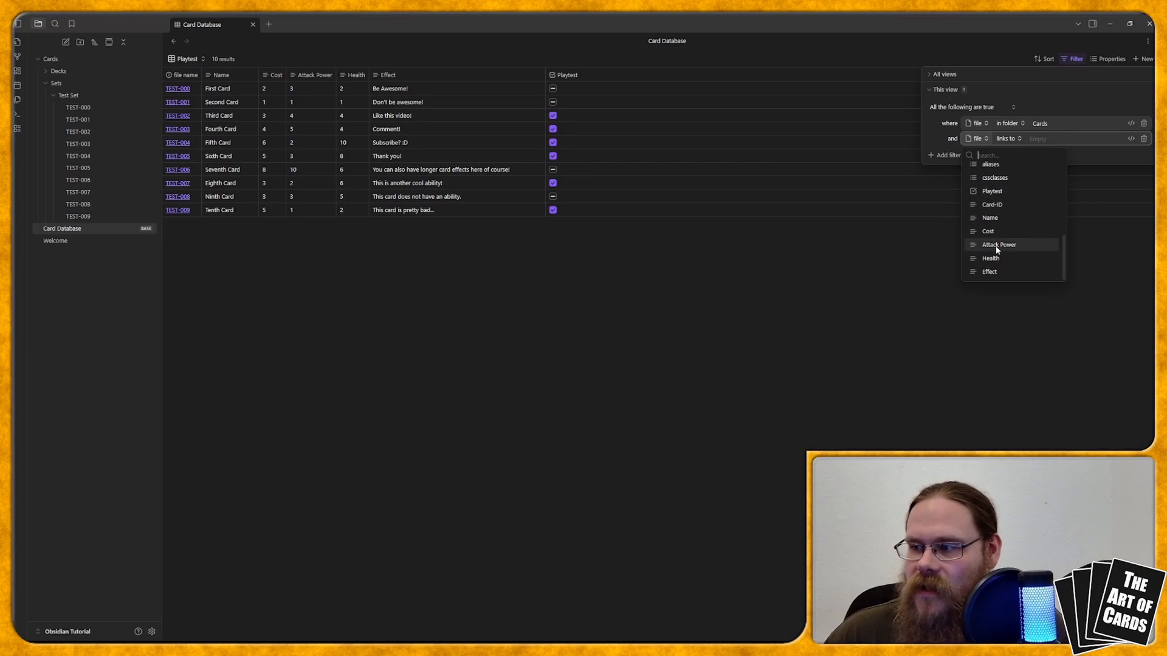
click(990, 193)
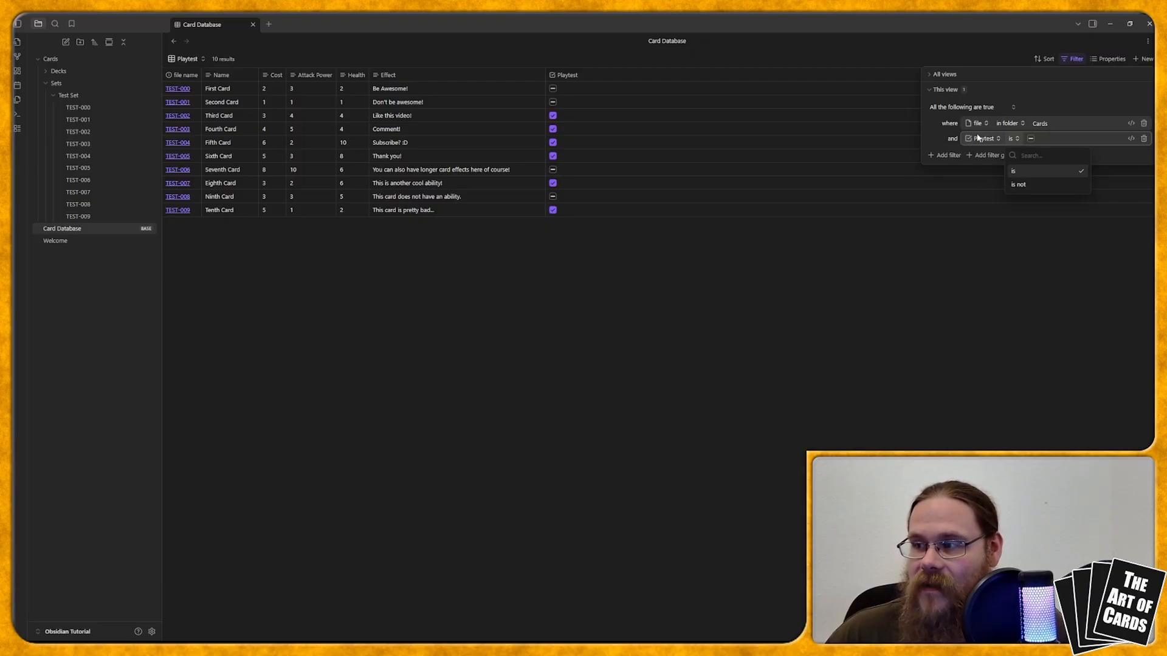
click(1043, 136)
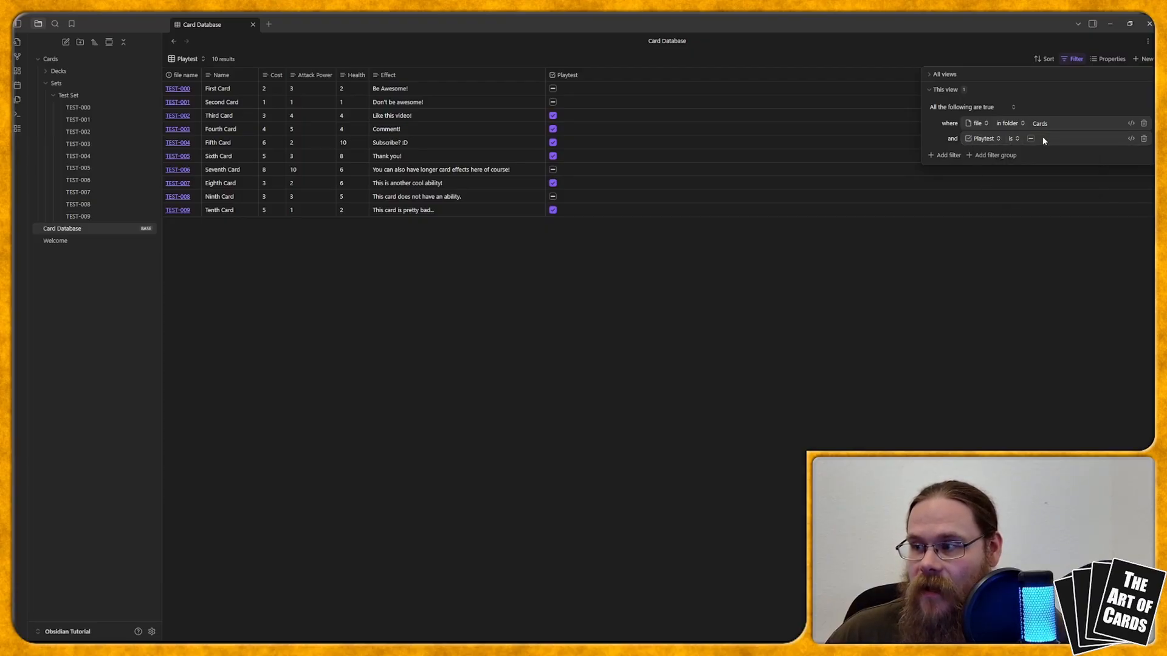
click(1031, 138)
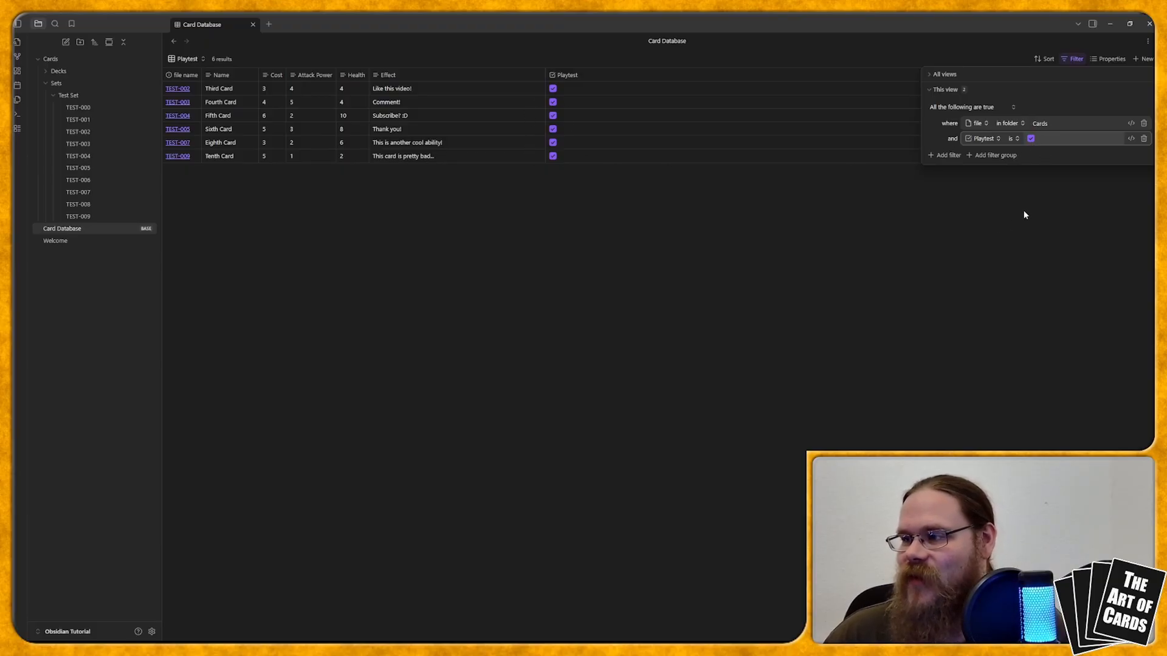
click(966, 218)
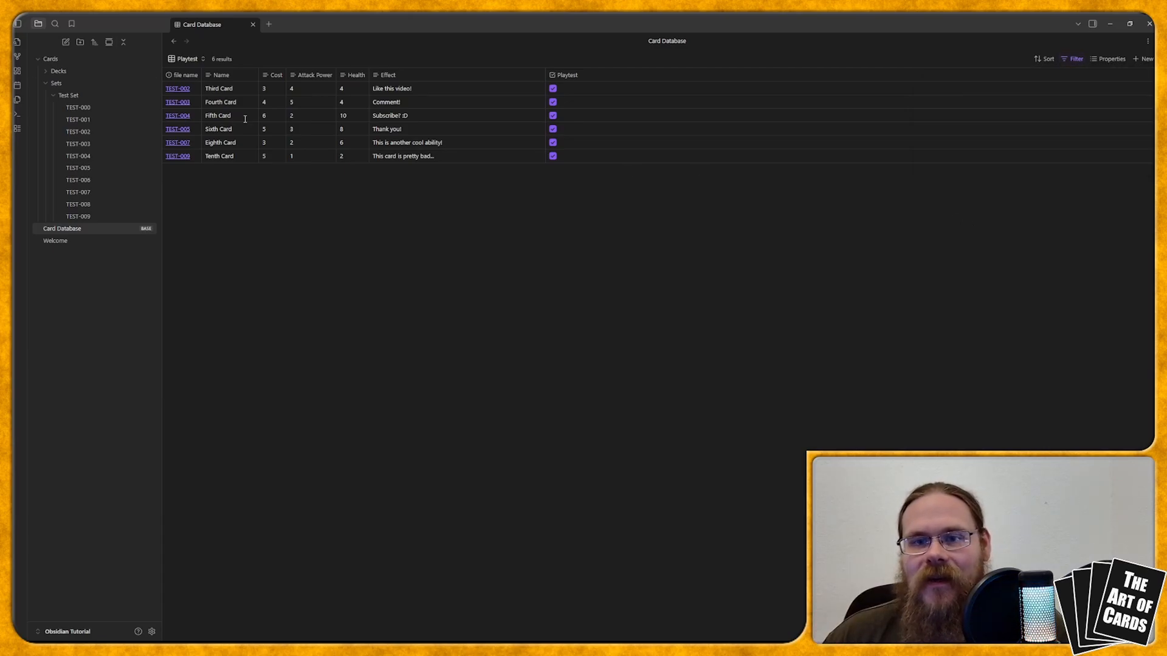
Step: Compare the cards listed in the Card Database view with those in the Playtest view, and look at the Playtest view's results options
click(198, 58)
click(209, 92)
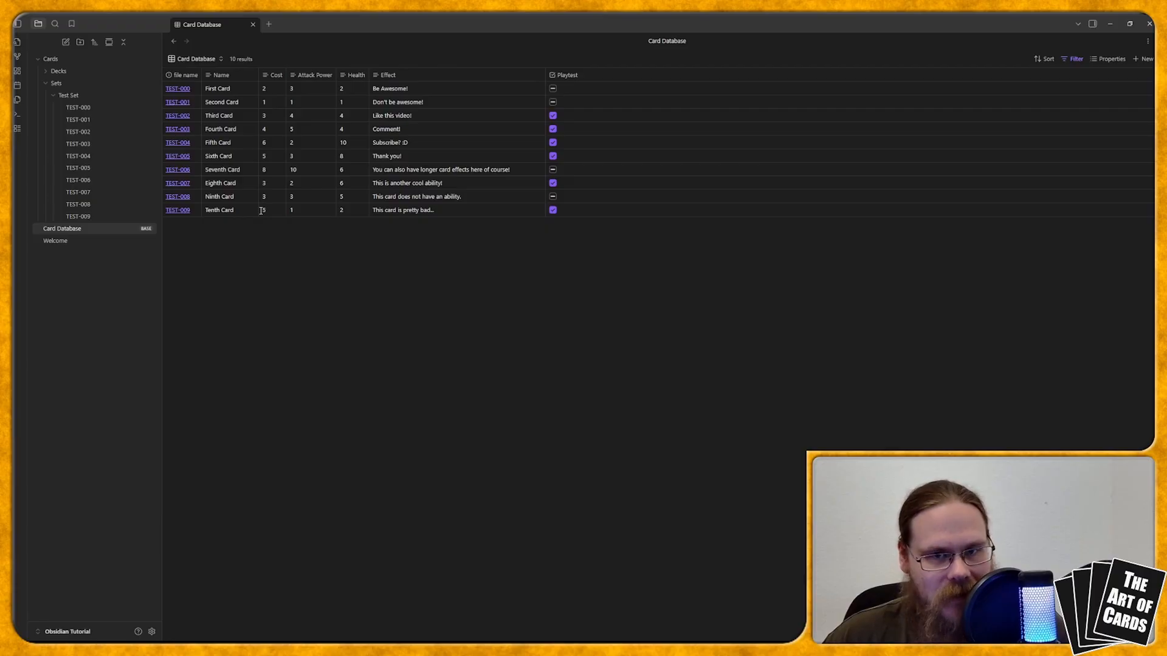
click(198, 59)
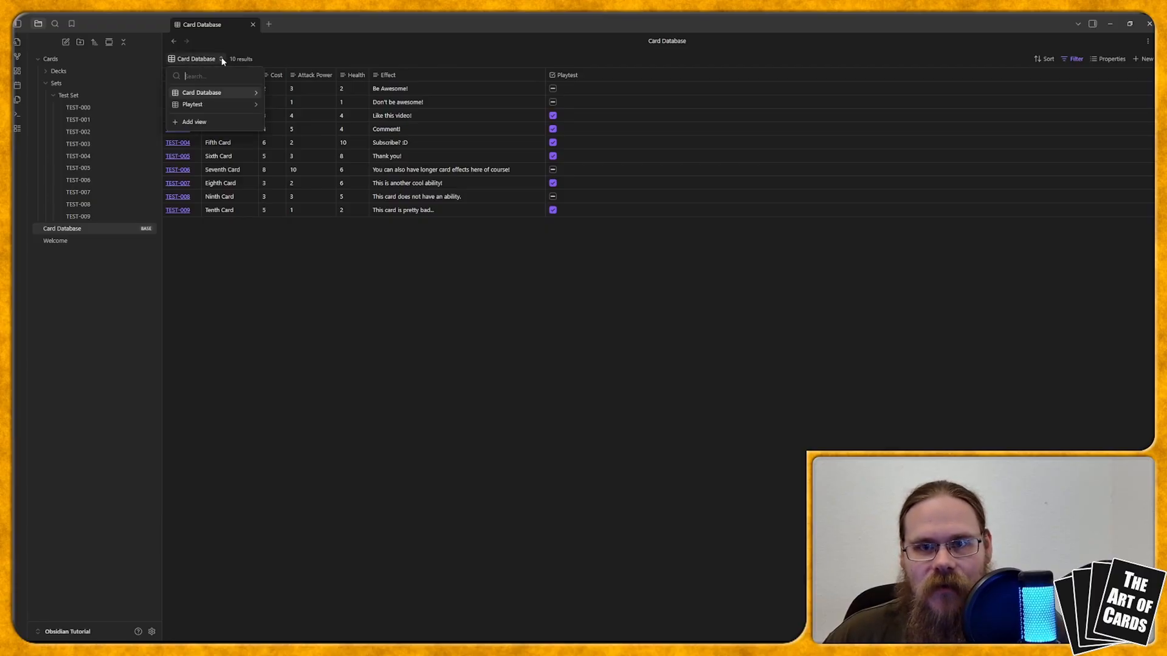
click(200, 107)
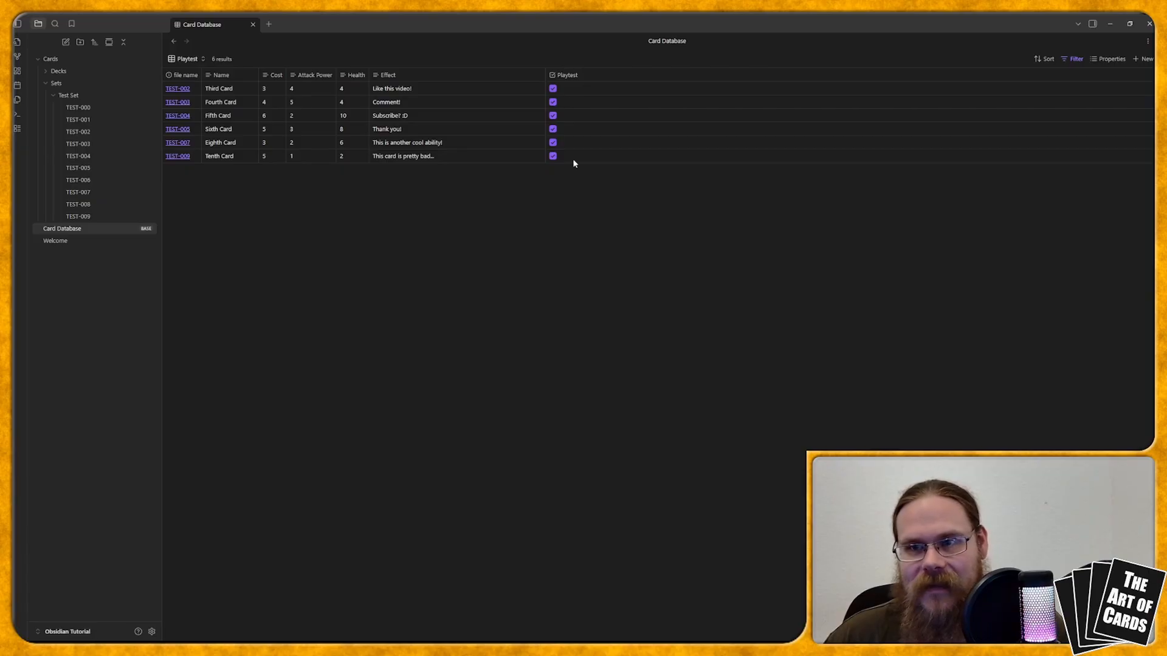
click(226, 63)
click(256, 160)
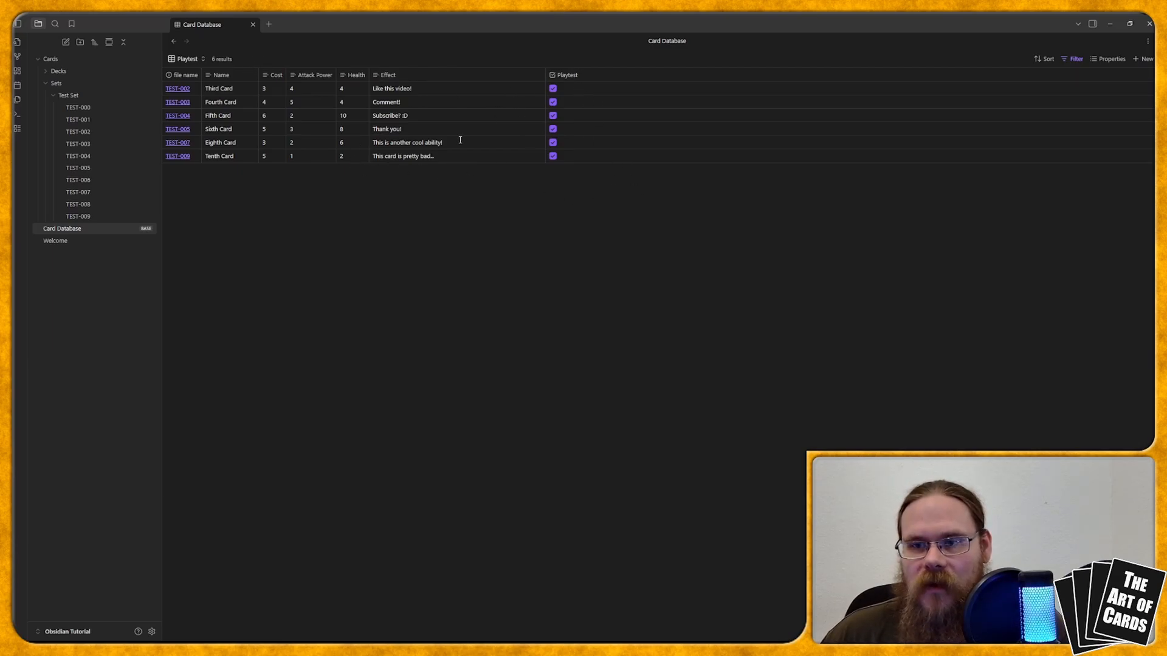
Step: Uncheck Playtest for the Tenth Card in the Playtest view and switch to the Card Database view
click(552, 156)
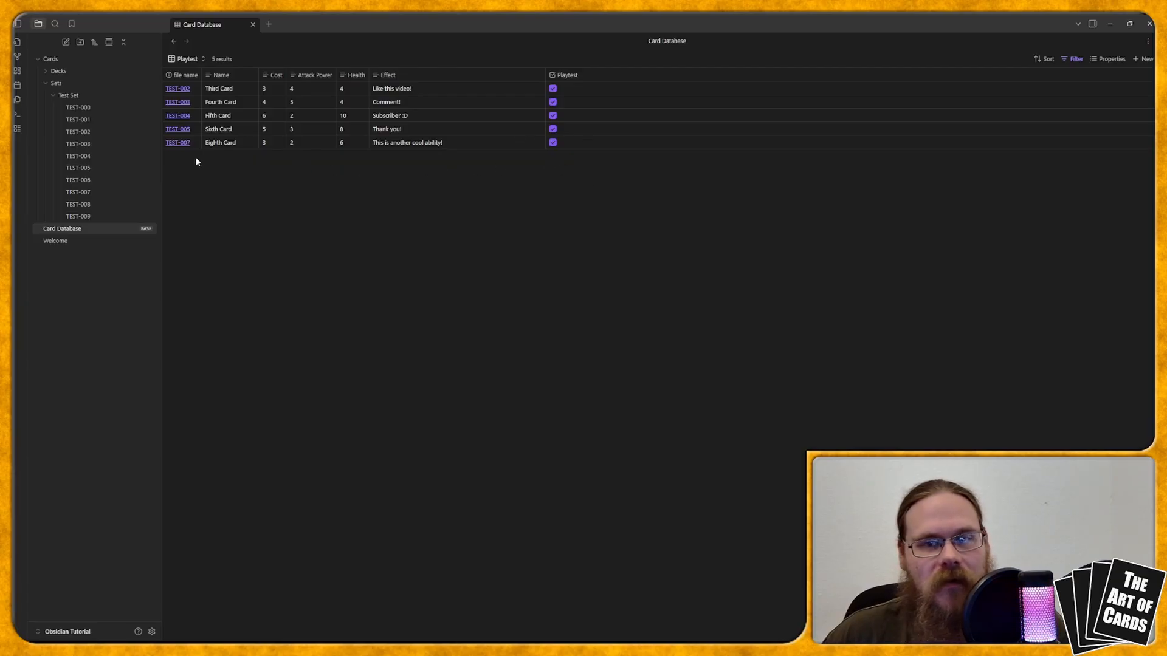
click(190, 59)
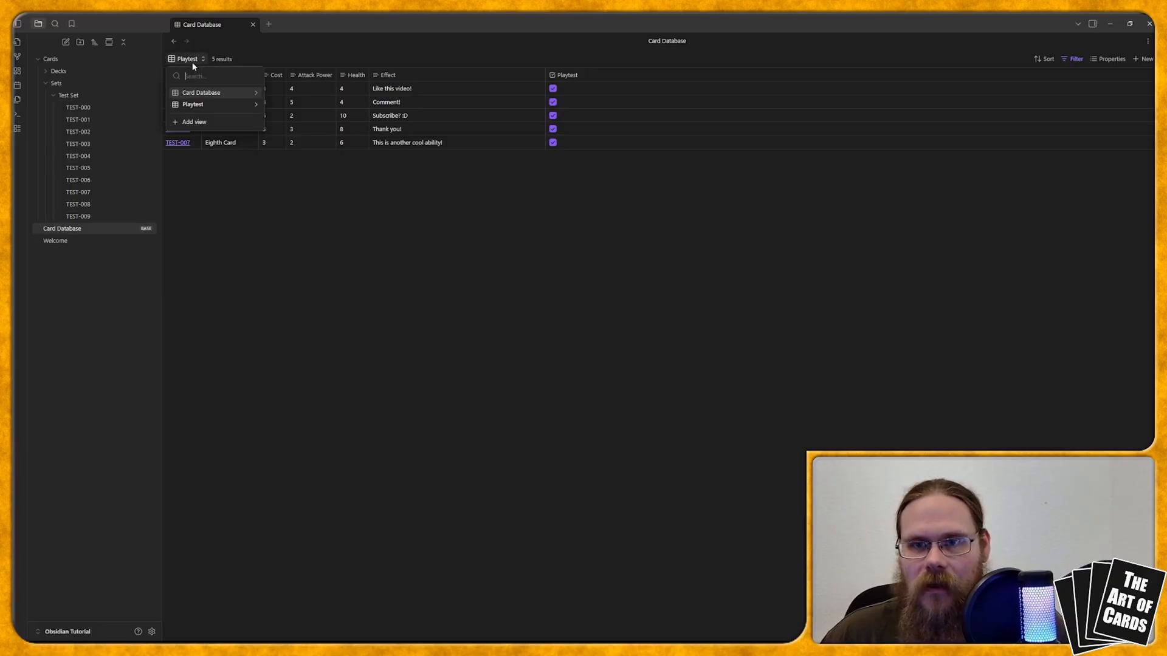
click(219, 92)
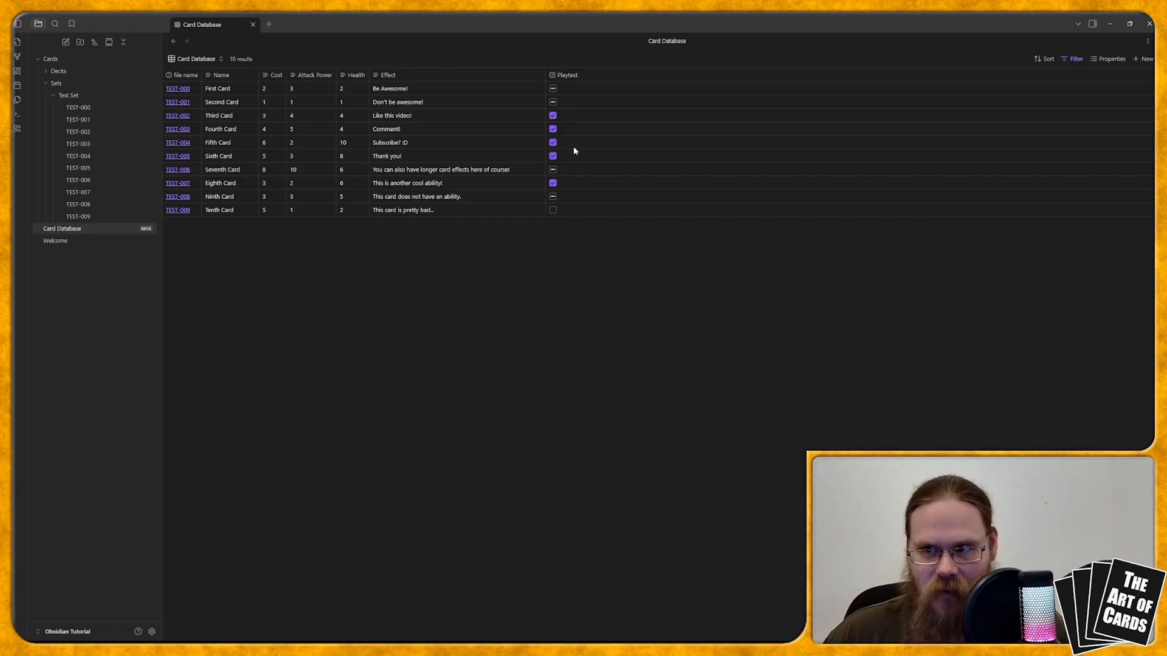
Step: Check Playtest for the Tenth Card again in the Card Database view and return to the Playtest view
click(552, 210)
click(192, 59)
click(187, 102)
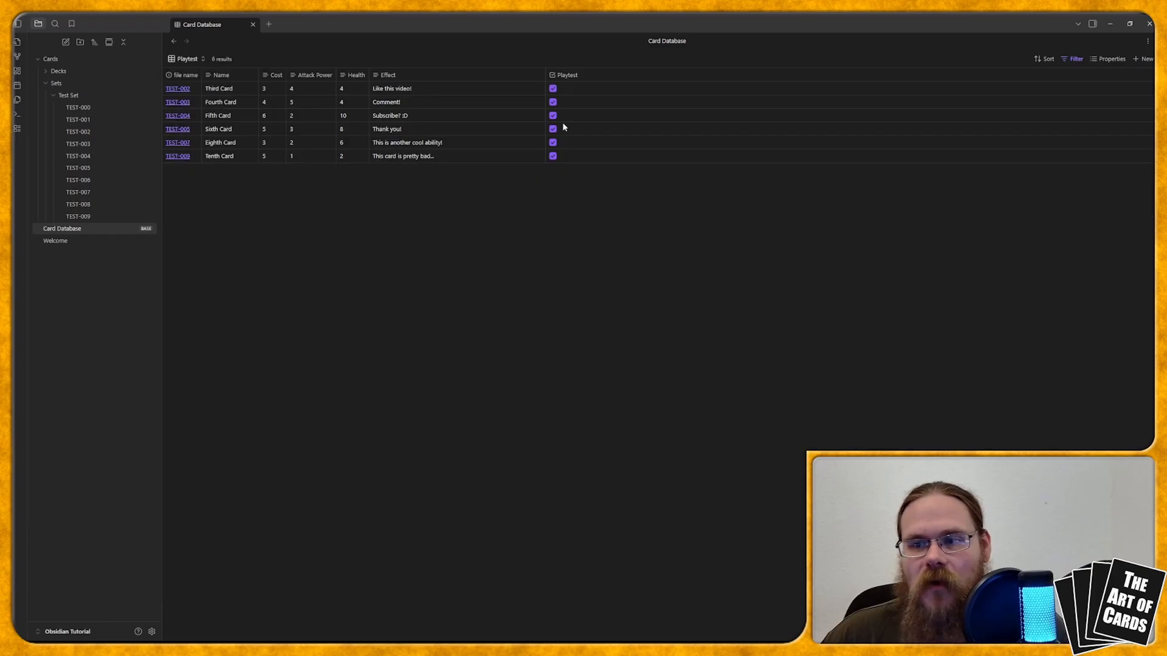